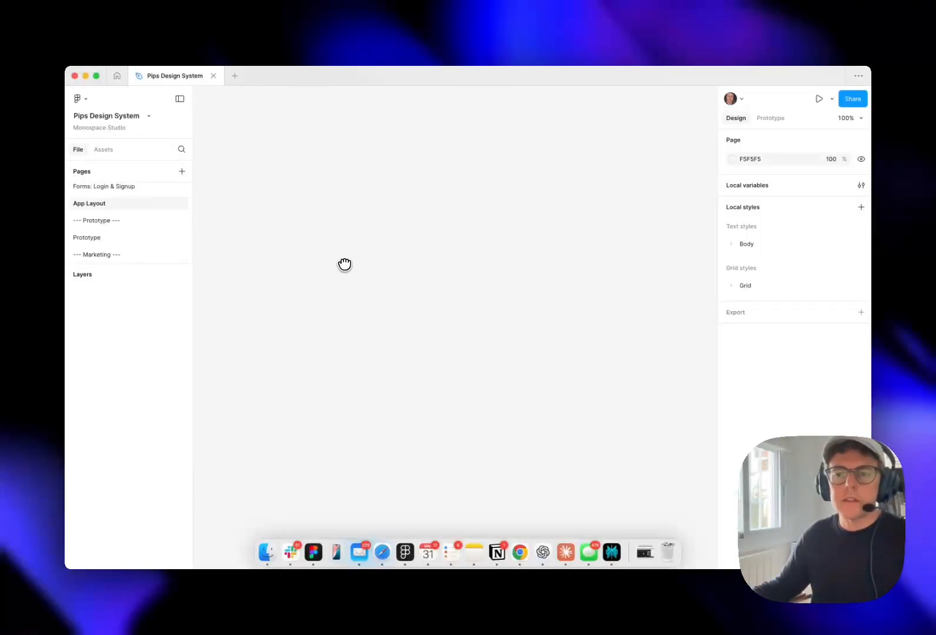
Add an iPhone 13 & 14 frame to the empty App Layout page and name it AppLayout
key(f)
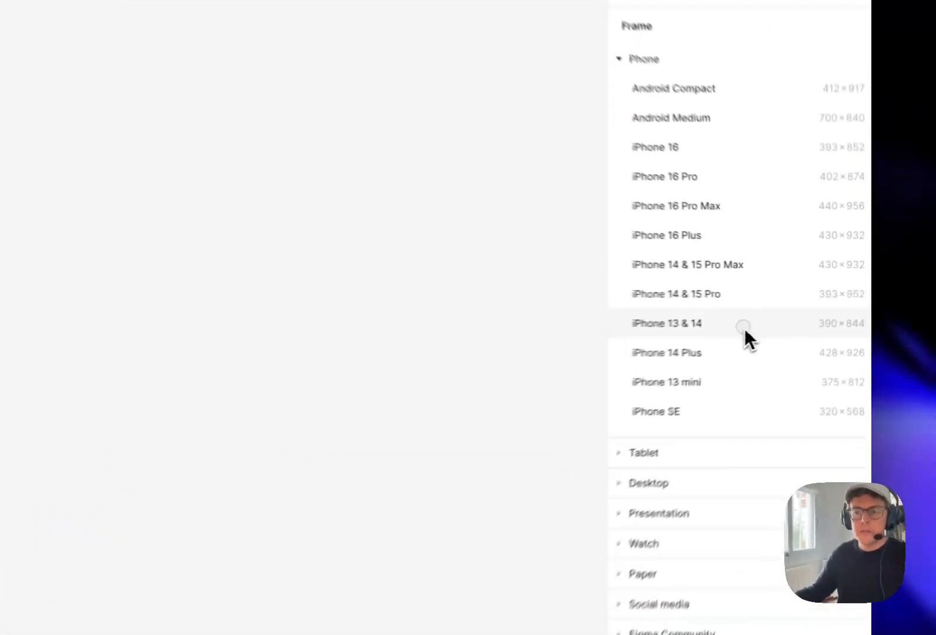
click(850, 317)
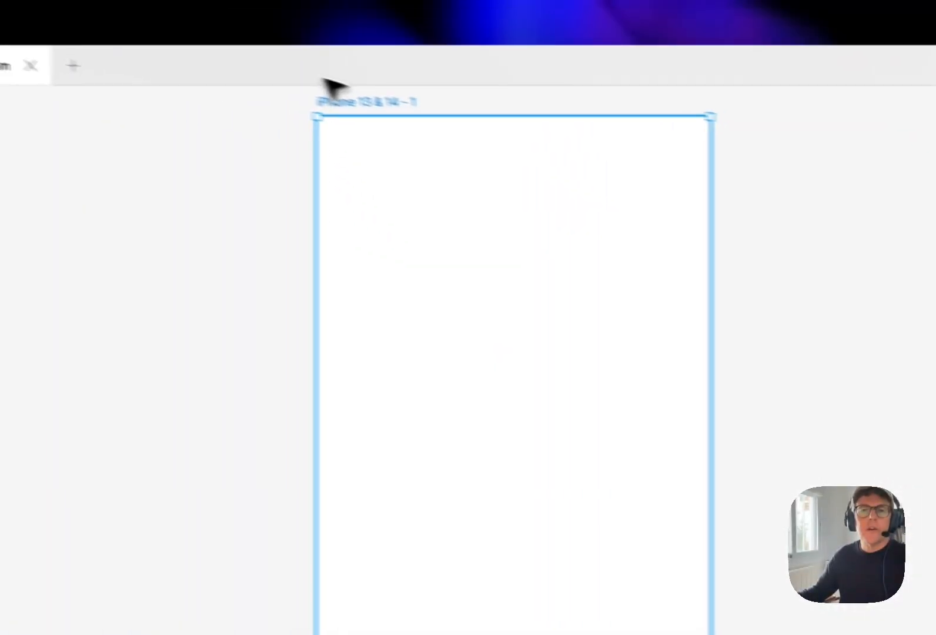
drag(390, 107, 188, 147)
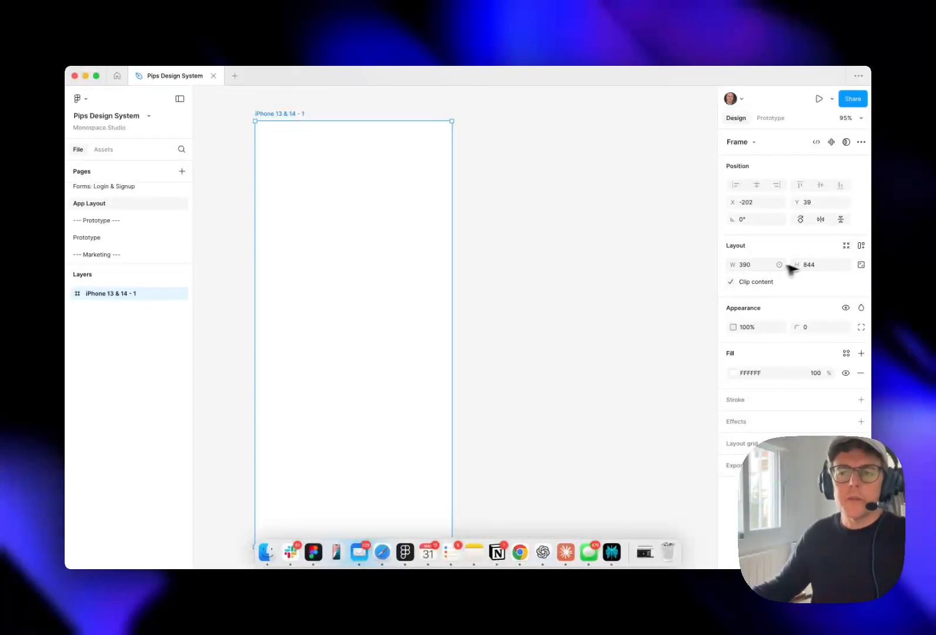
key(super+r)
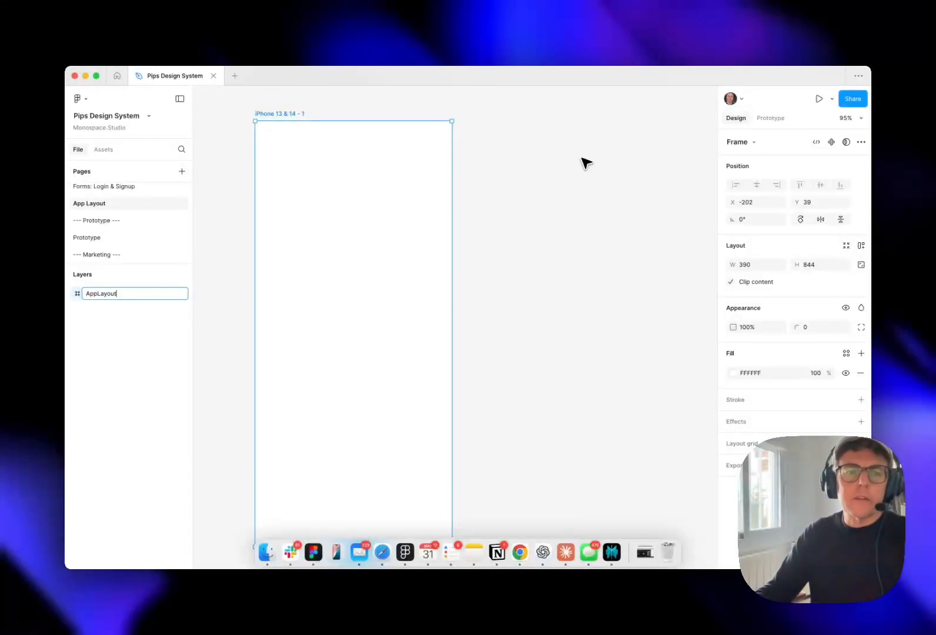
key(Return)
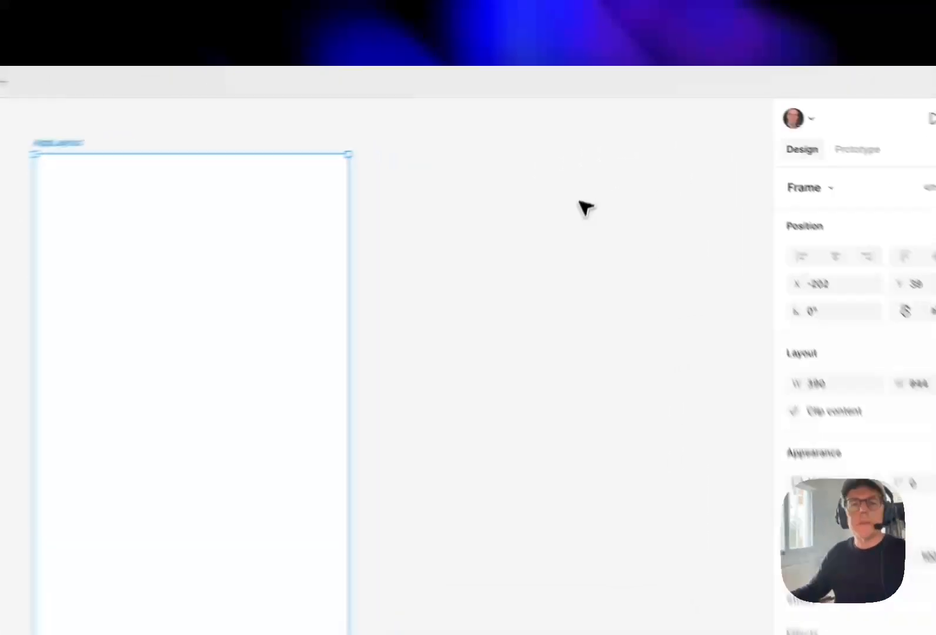
Rename the phone frame as <AppLayout>, wrapping its name in angle brackets
click(558, 150)
drag(536, 146, 523, 152)
click(113, 176)
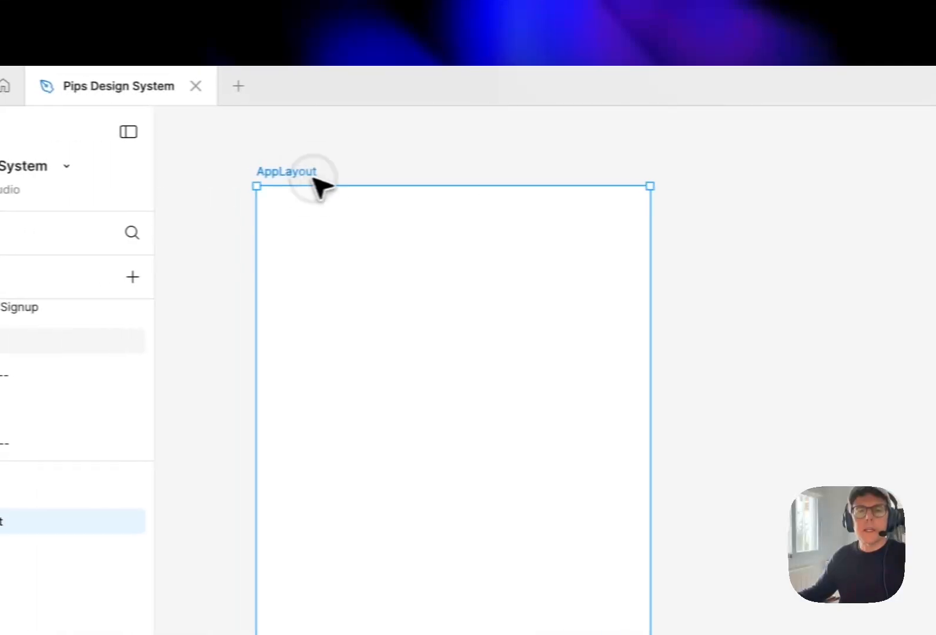
key(super+r)
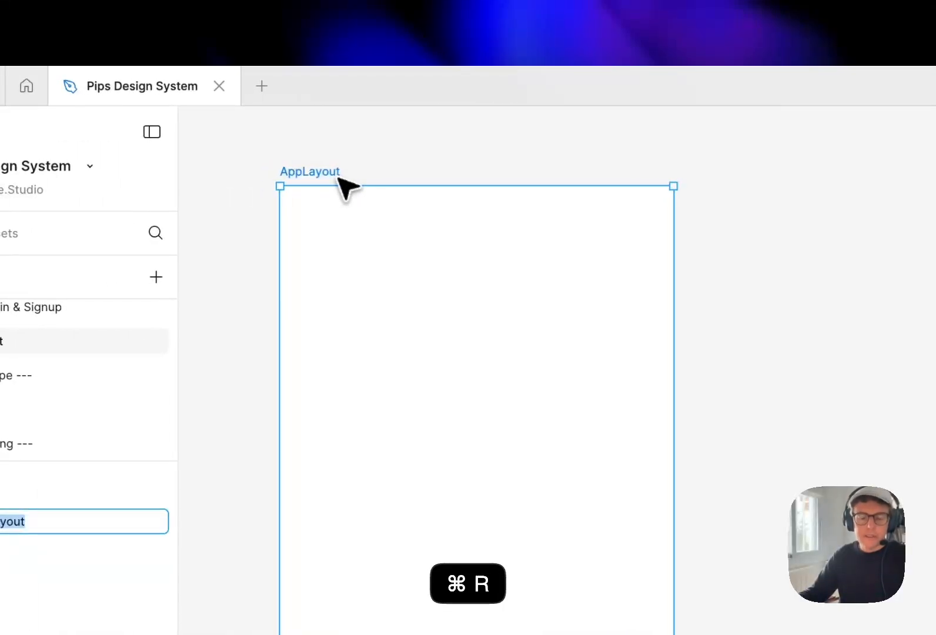
key(Left)
text(<)
key(super+Right)
text(>)
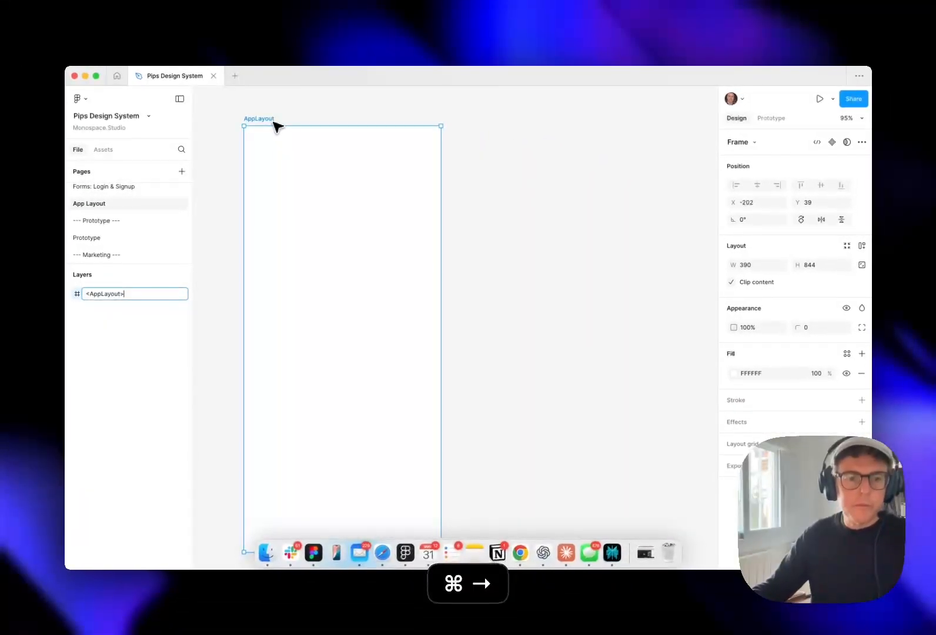
key(Return)
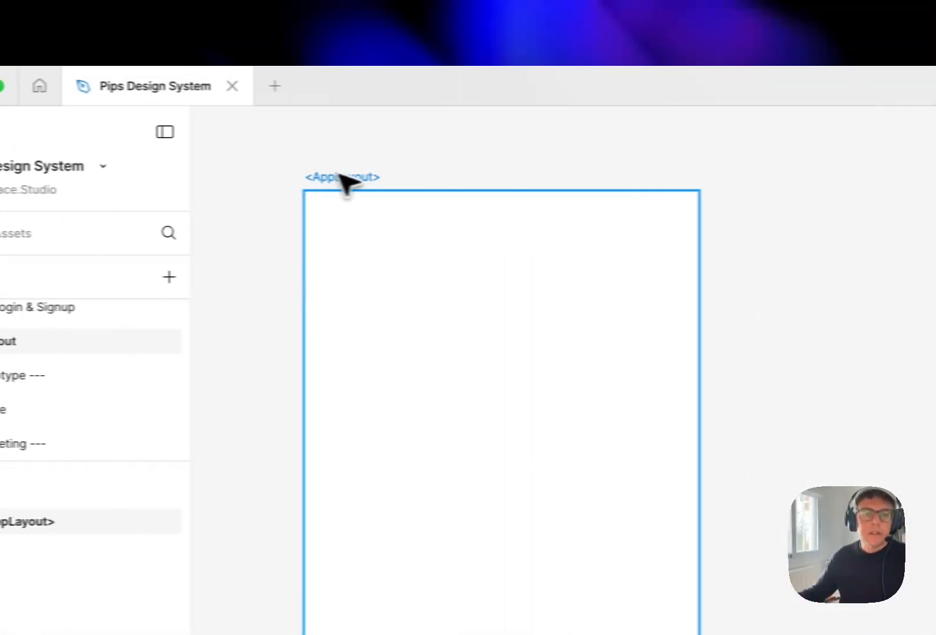
Convert the <AppLayout> frame into a component and deselect it
click(353, 177)
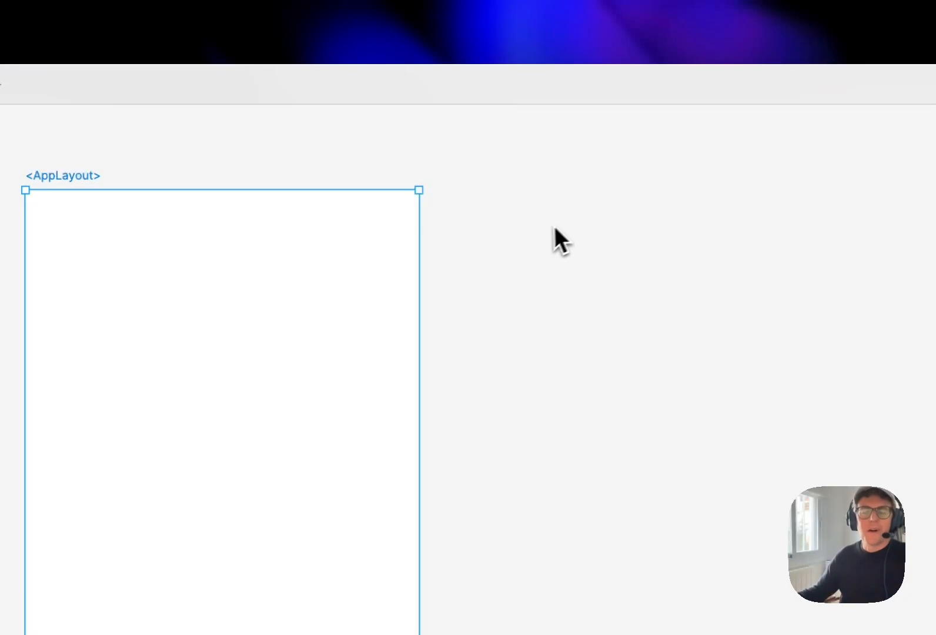
drag(513, 251, 505, 246)
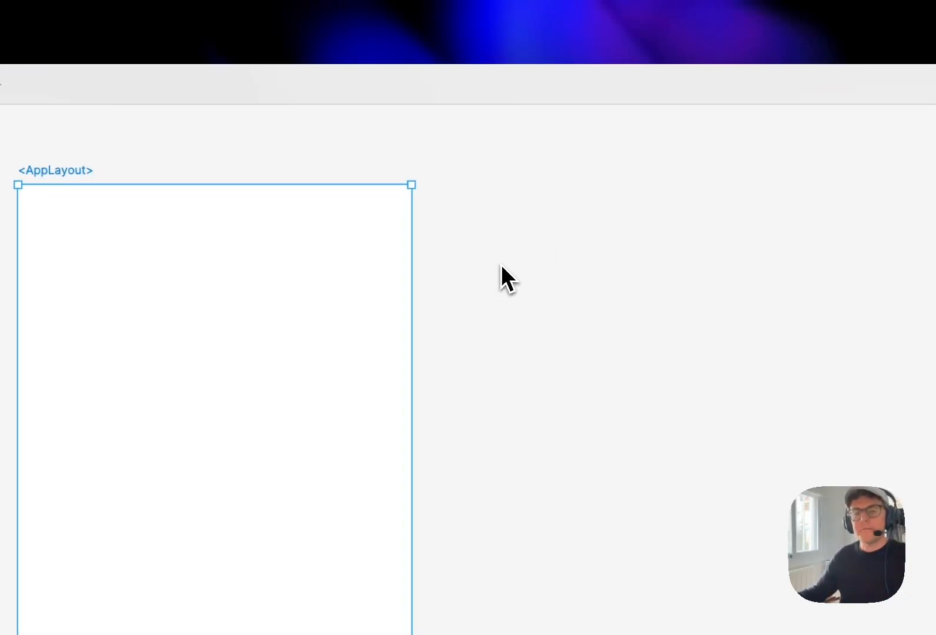
drag(493, 267, 477, 256)
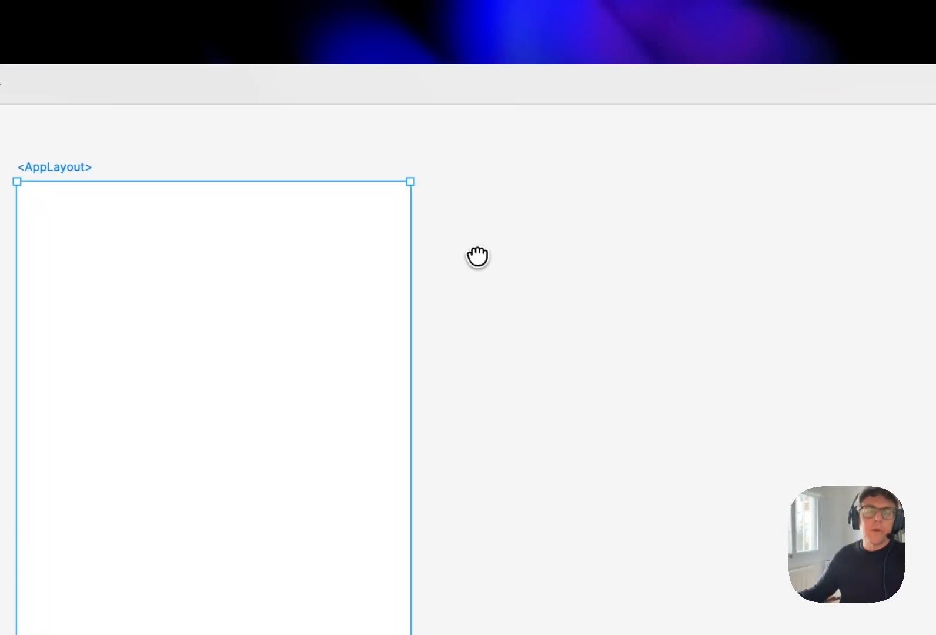
scroll(489, 334, down, 3)
drag(489, 334, 495, 456)
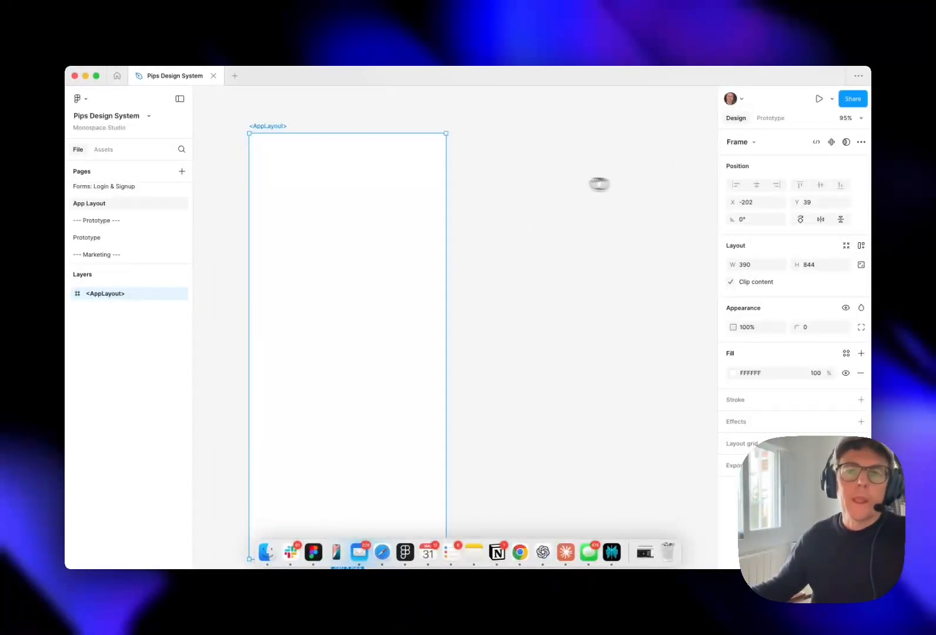
click(831, 145)
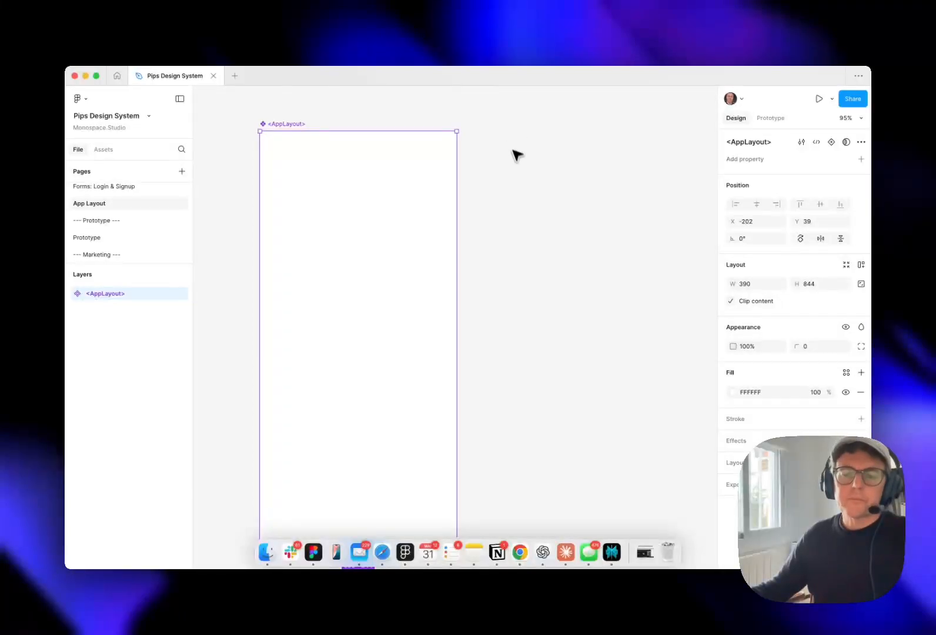
click(500, 178)
Search the assets for "appicon" and place an AppIcon instance beside the <AppLayout> component at about X 256, Y 248
drag(502, 159, 512, 158)
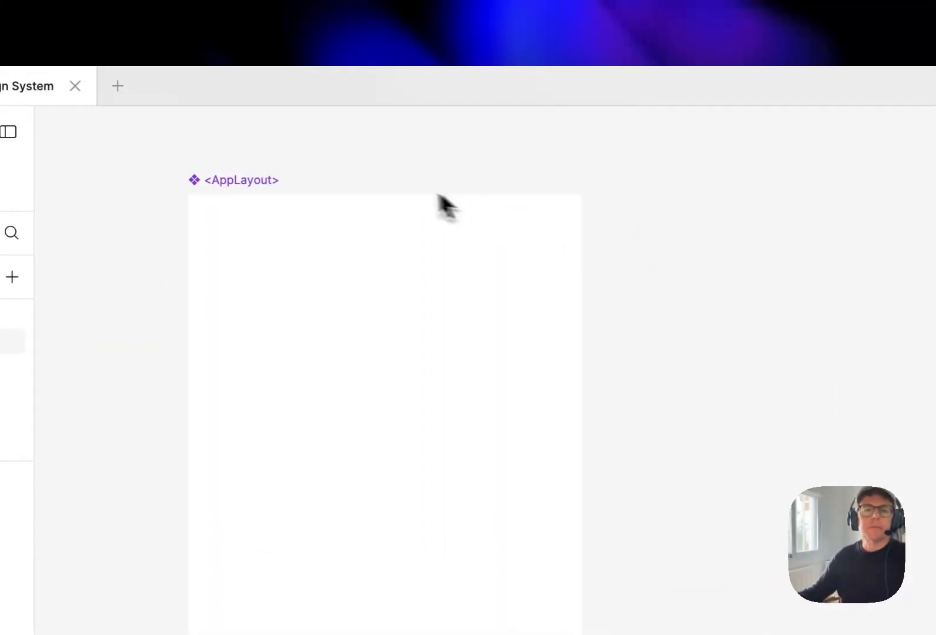
key(super+0)
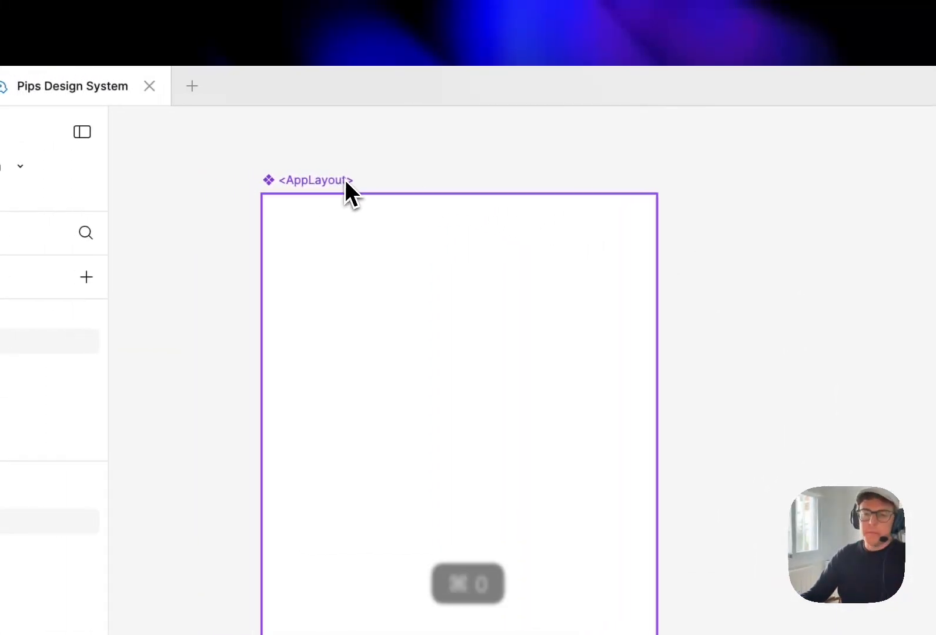
drag(375, 251, 366, 277)
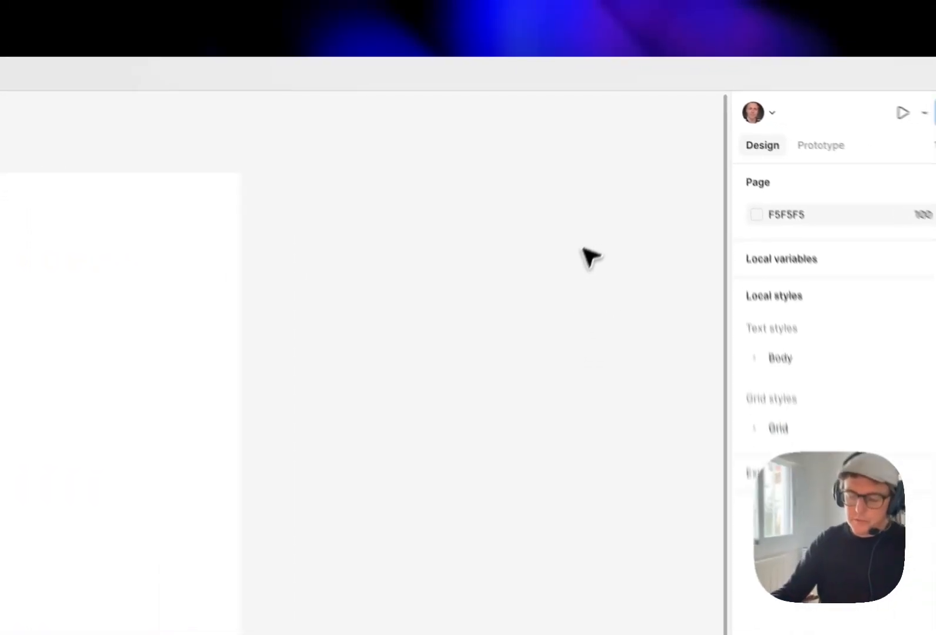
key(shift+i)
text(appicon)
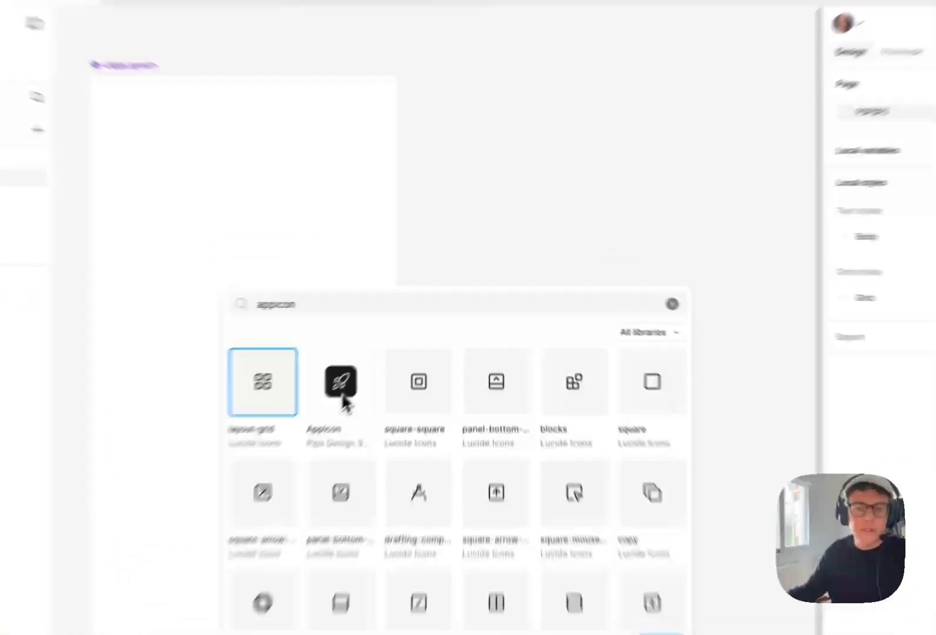
click(389, 341)
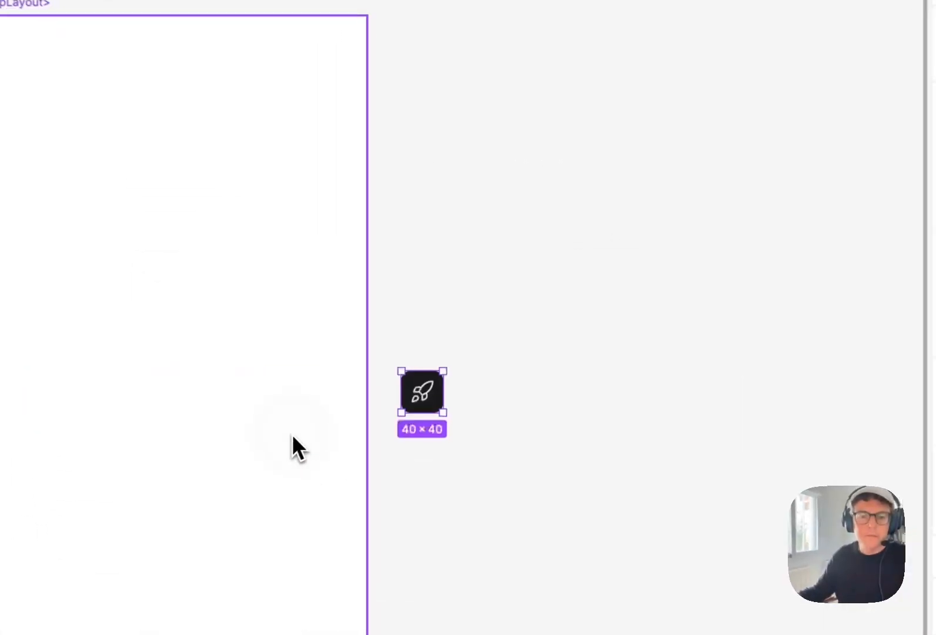
click(462, 365)
drag(424, 400, 460, 260)
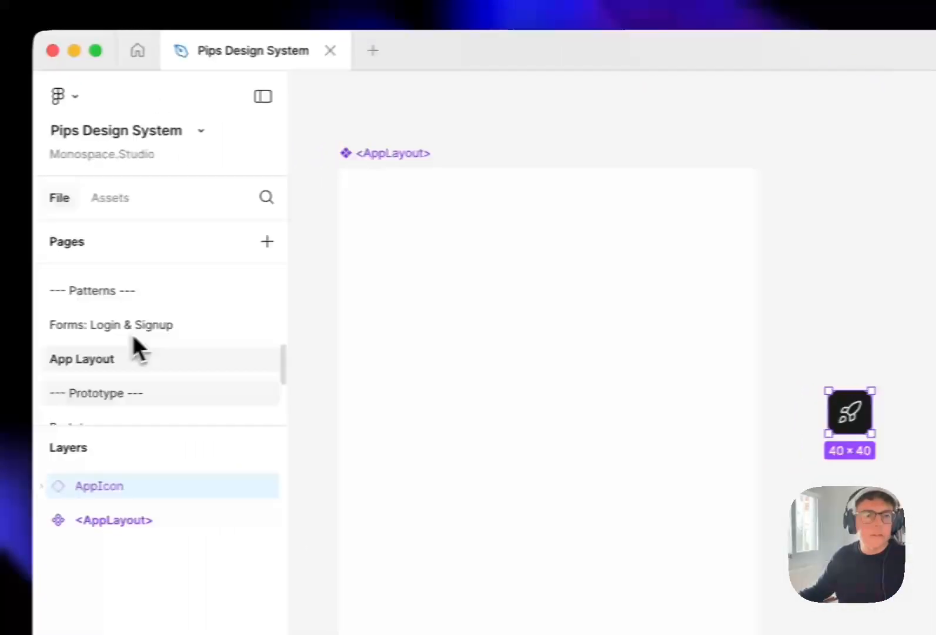
Rename the main AppIcon component on the AppIcon page as <AppIcon>
scroll(162, 338, up, 3)
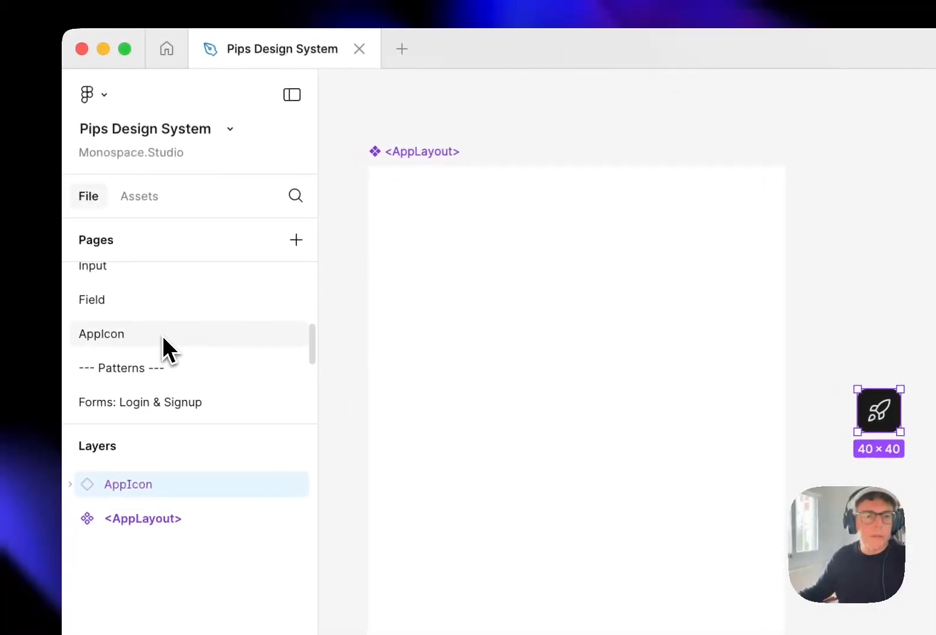
click(162, 335)
click(509, 318)
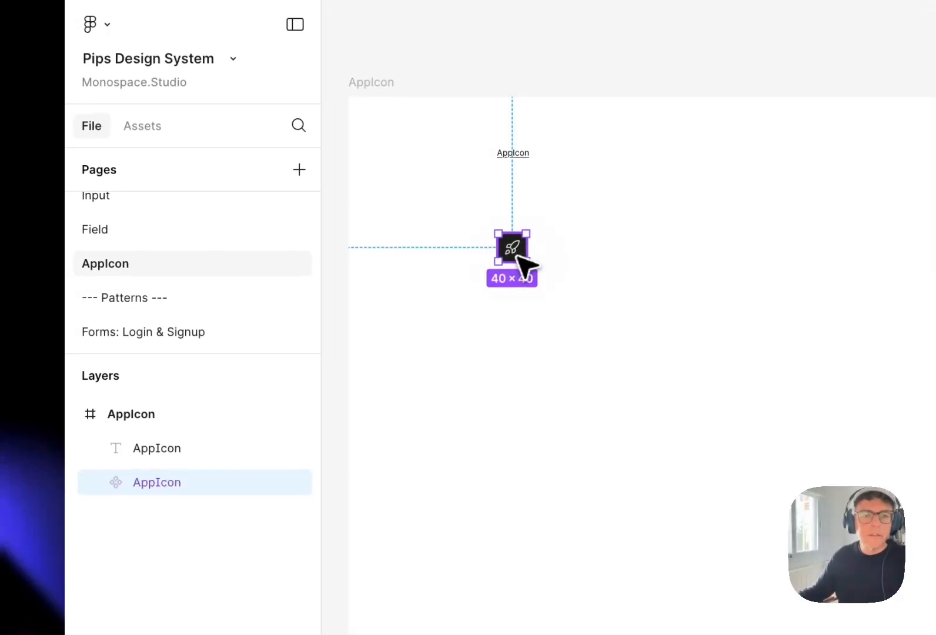
double_click(156, 482)
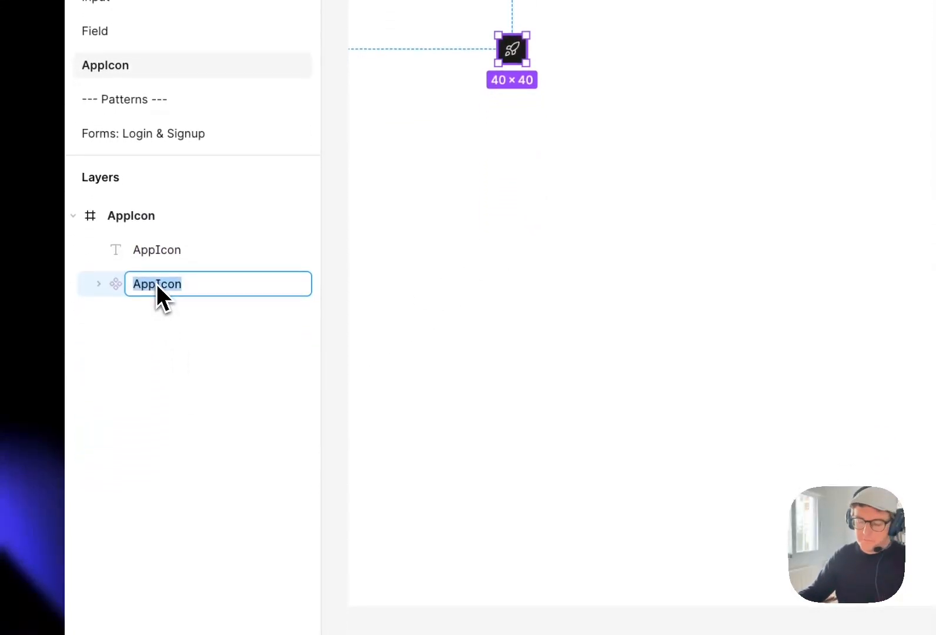
key(Left)
text(<)
key(super+Right)
text(>)
key(Return)
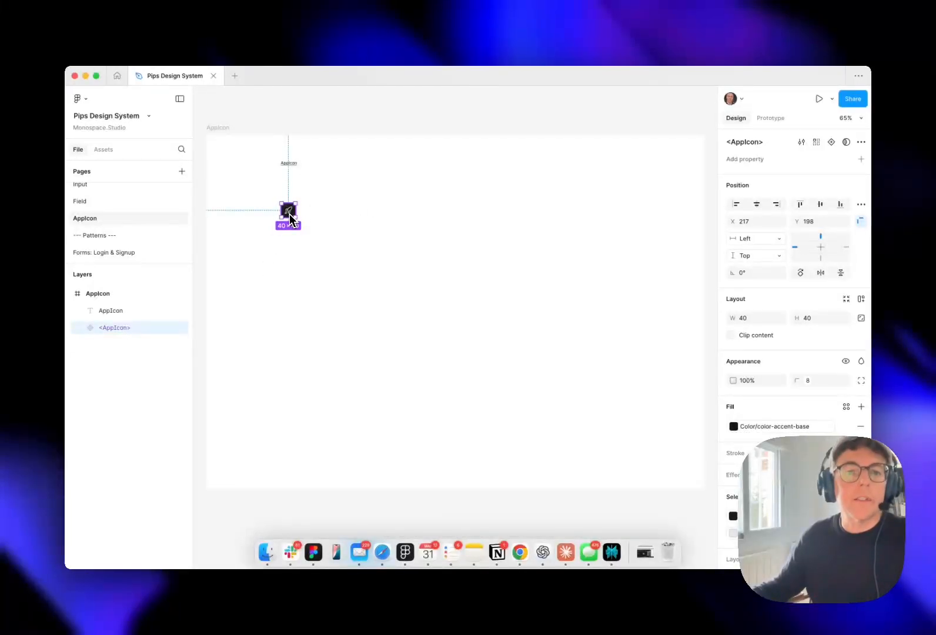
Return to the App Layout page and move the app icon instance up beside the upper edge of the <AppLayout> component
scroll(135, 225, down, 3)
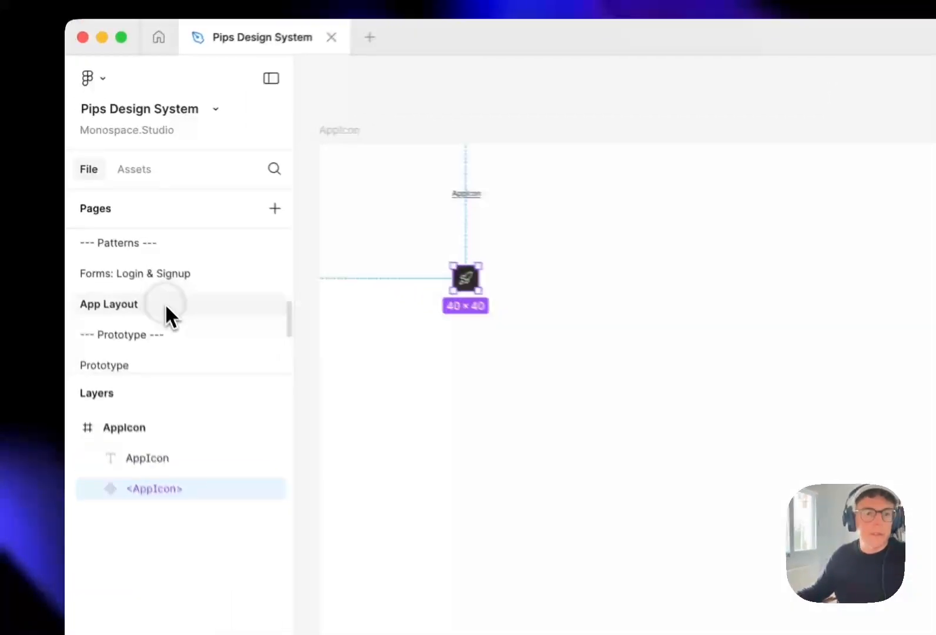
click(127, 230)
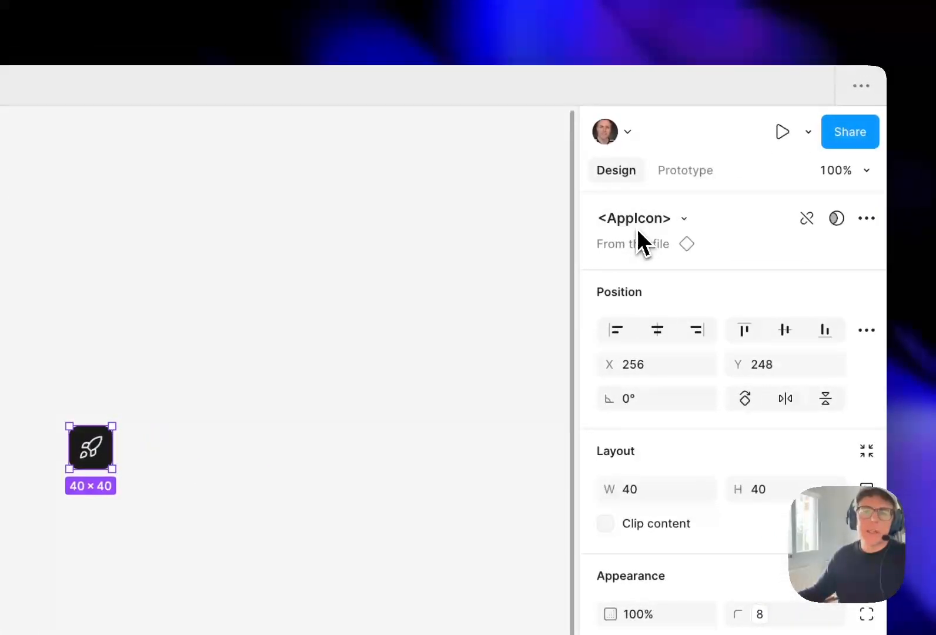
click(596, 330)
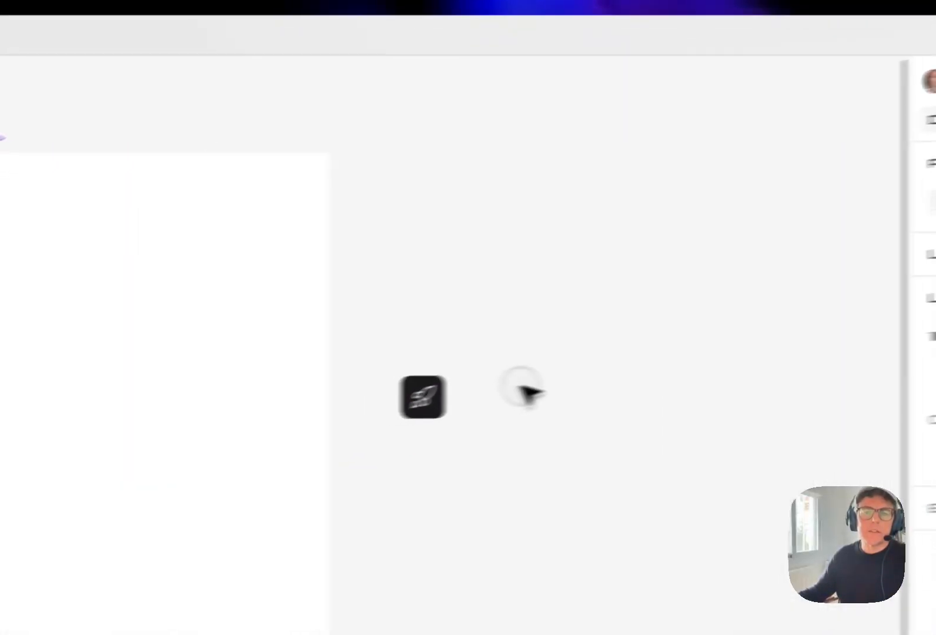
drag(440, 400, 438, 298)
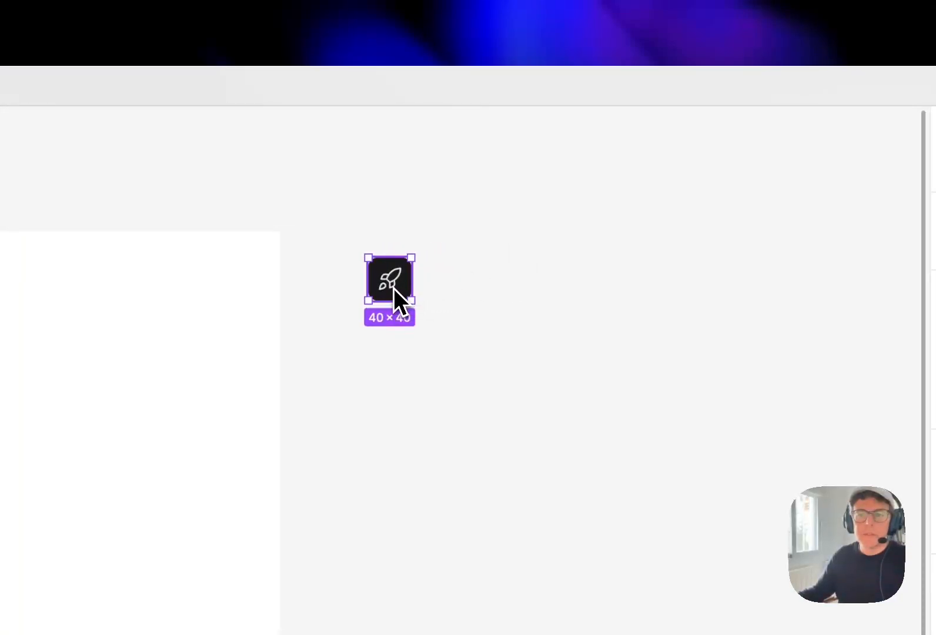
click(462, 302)
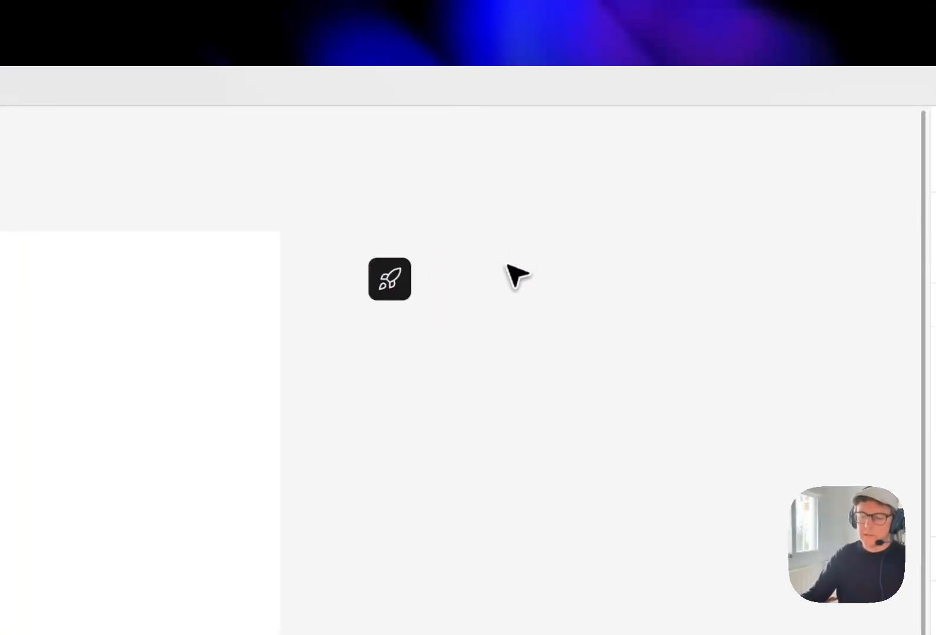
Insert a <Button> instance from this file's component library and place it to the right of the app icon at about X 582, Y 64
key(super+0)
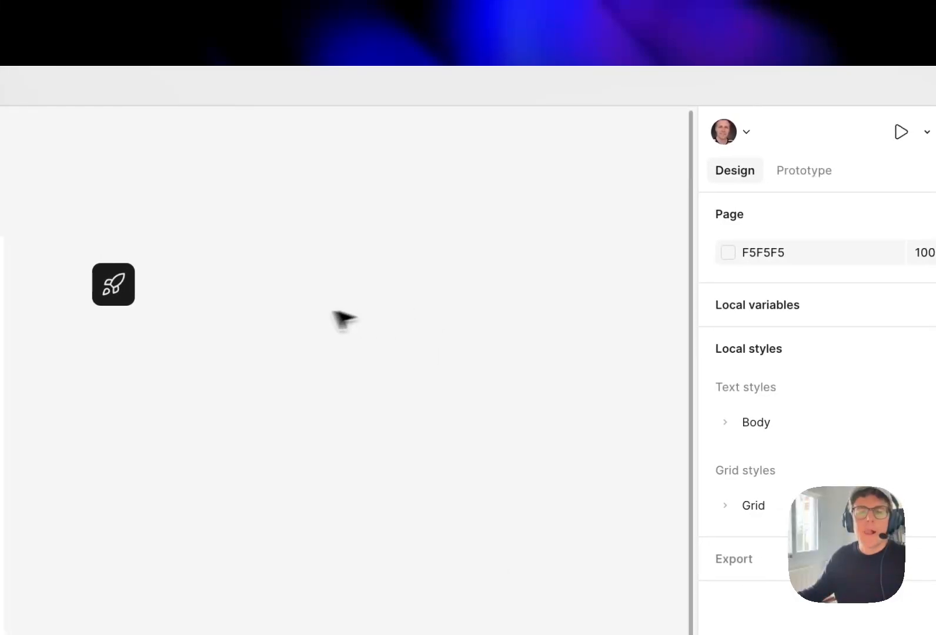
scroll(409, 291, right, 4)
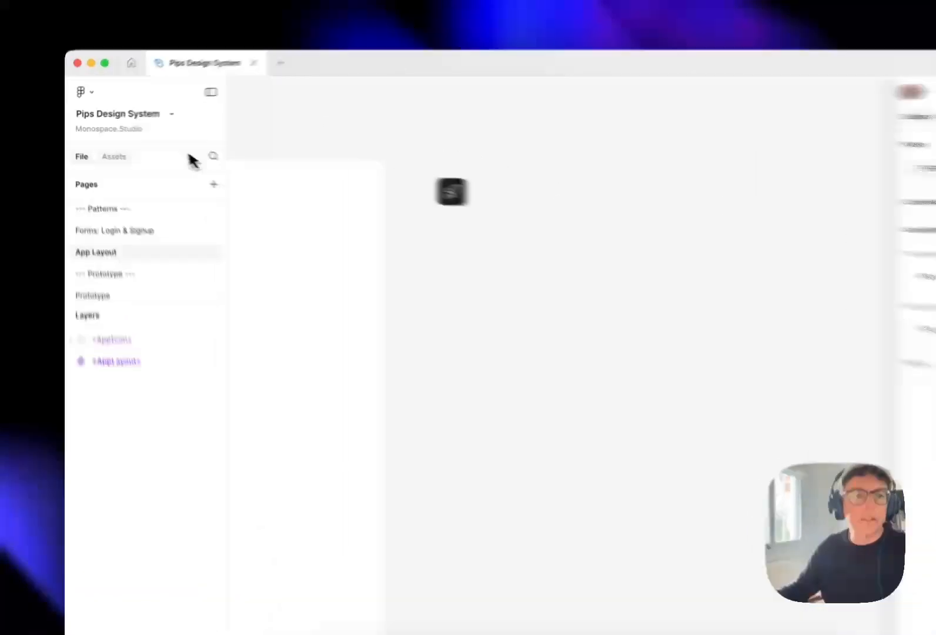
click(104, 149)
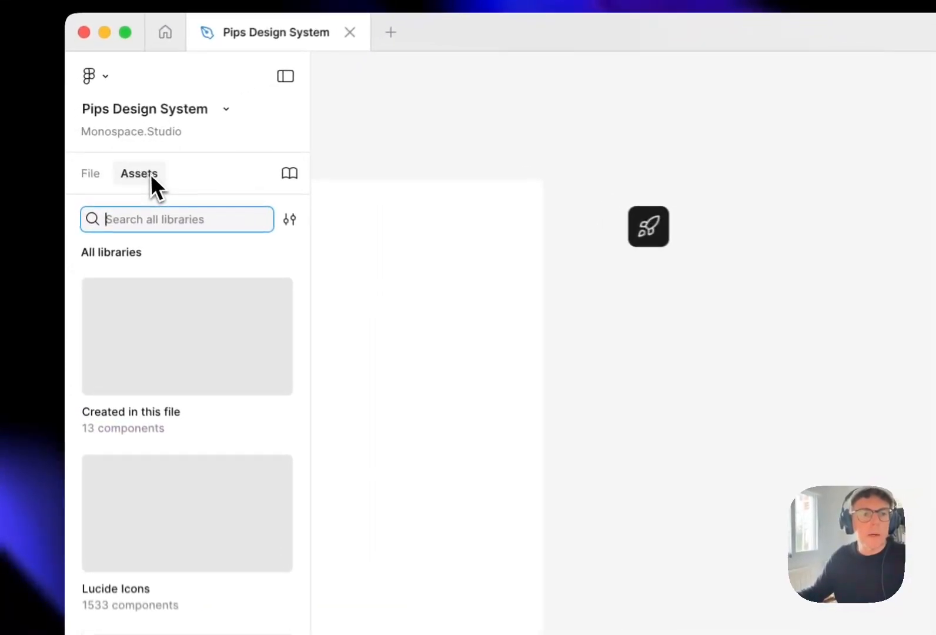
click(148, 330)
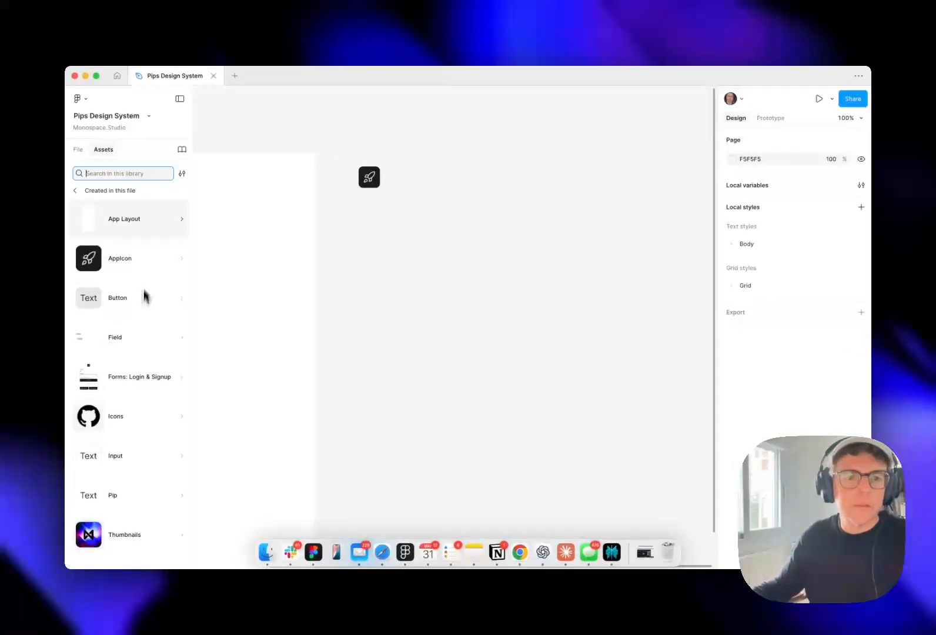
click(144, 297)
click(109, 244)
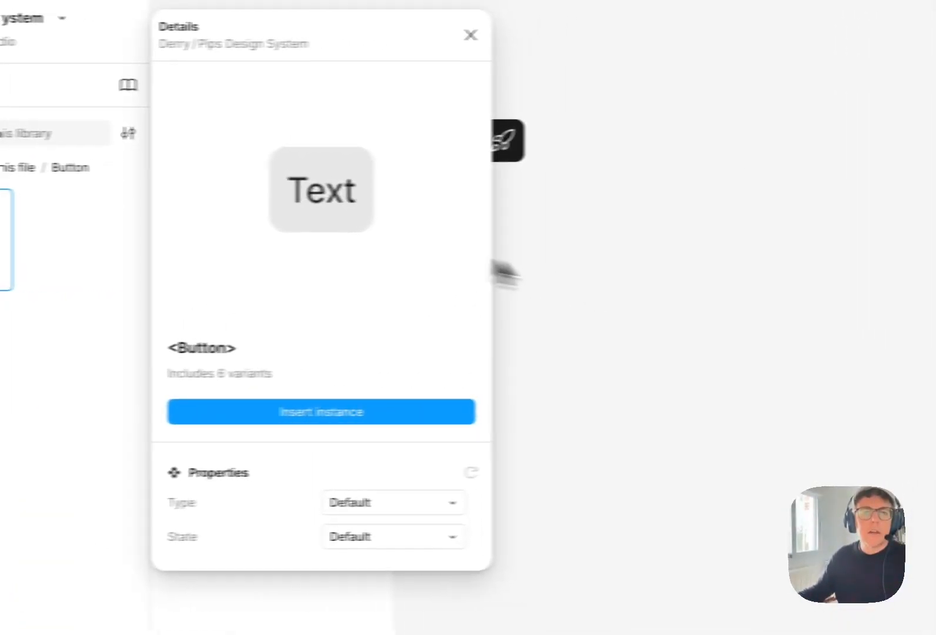
click(494, 411)
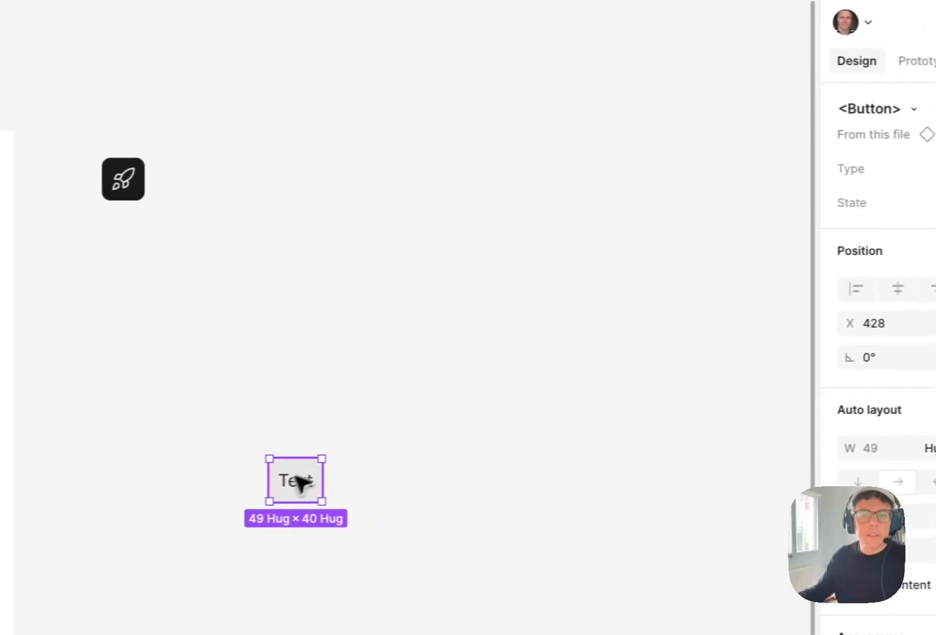
drag(467, 465, 615, 162)
drag(446, 182, 438, 191)
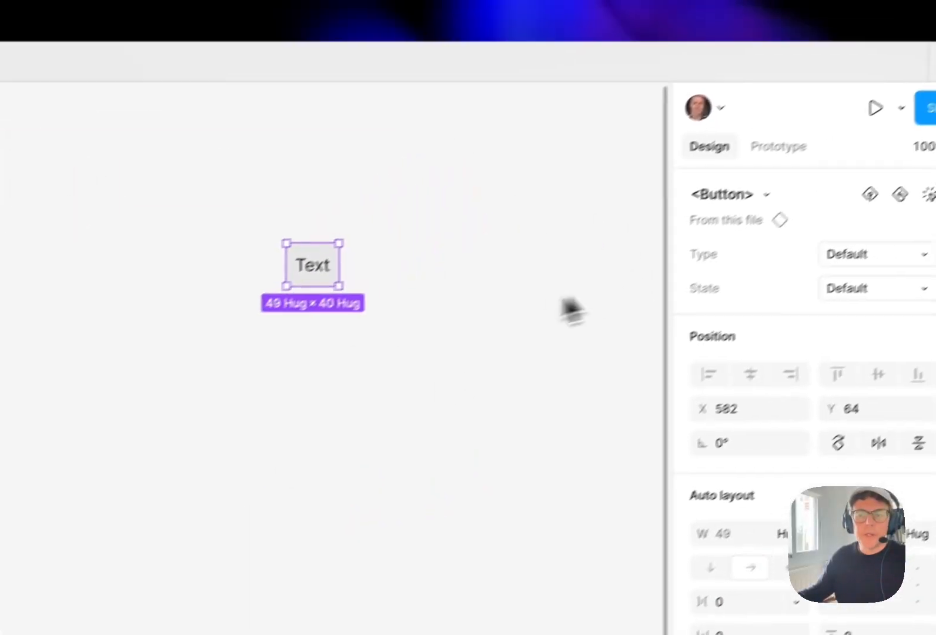
Make the <Button> instance icon-only by showing the left icon of its nested Pip and hiding its texts
double_click(448, 187)
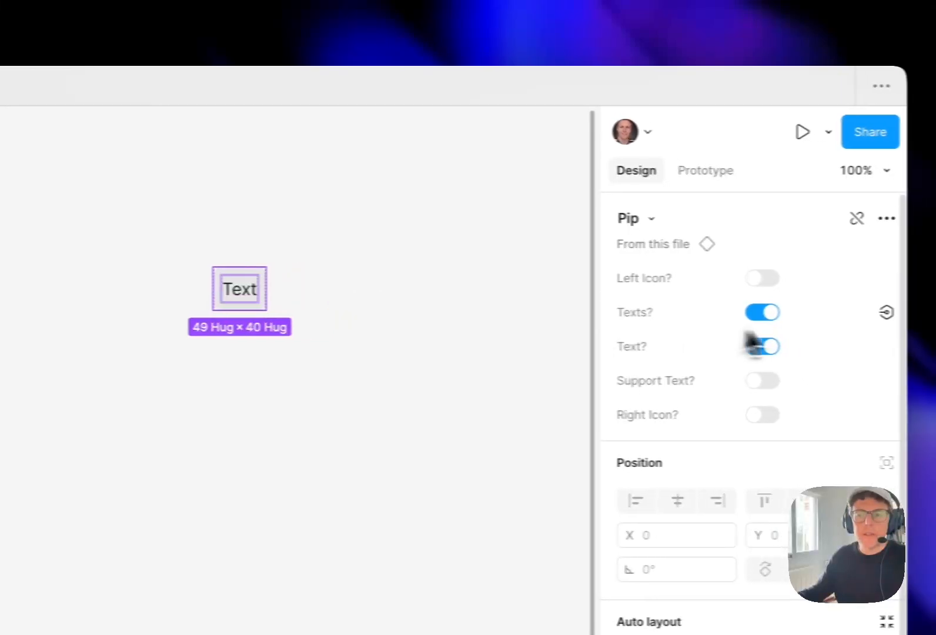
click(793, 280)
click(727, 312)
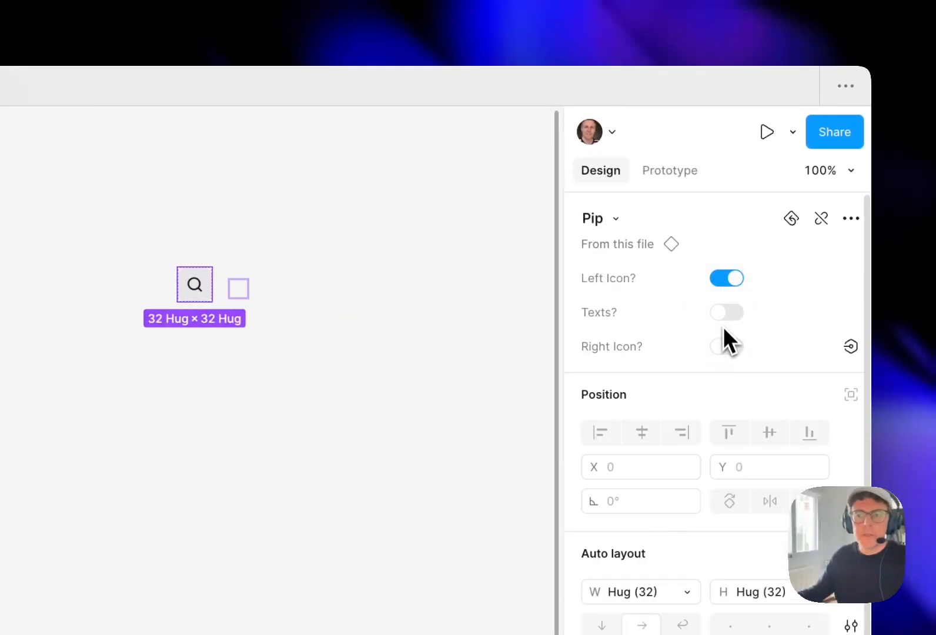
click(495, 357)
Move the icon button so it lines up vertically with the centre of the app icon, at about X 579, Y 68
click(194, 287)
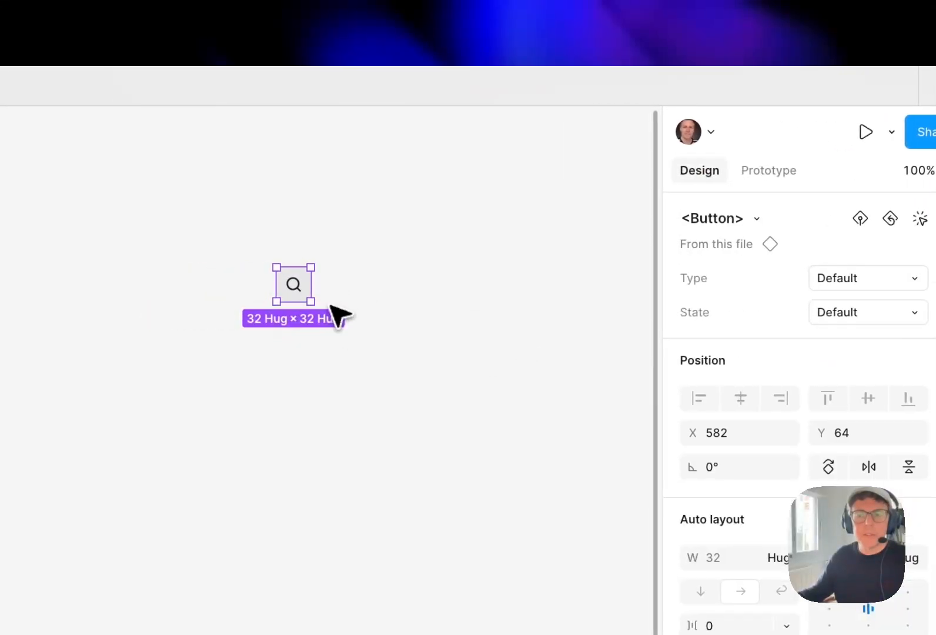
click(390, 278)
drag(318, 296, 281, 294)
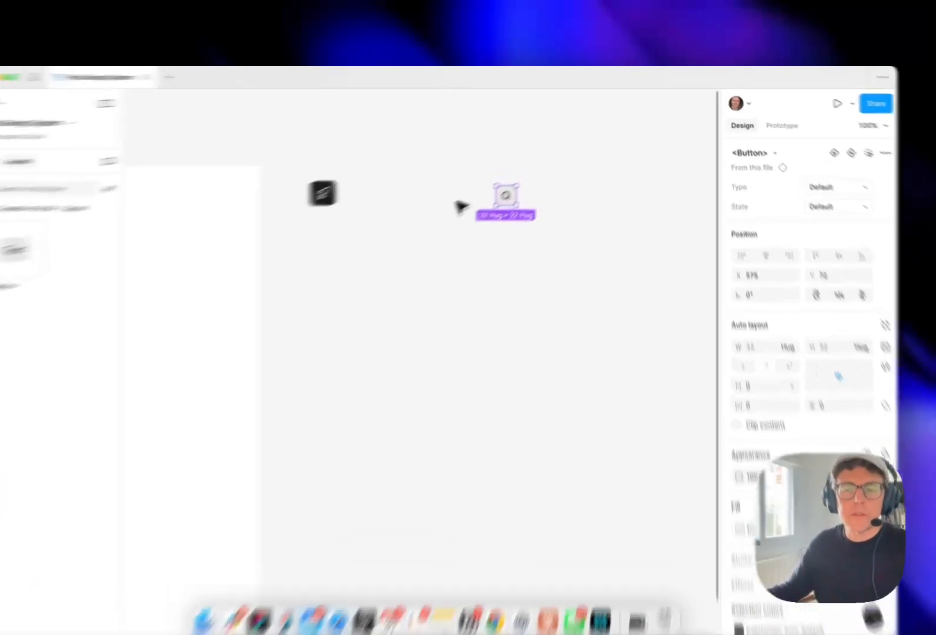
click(493, 191)
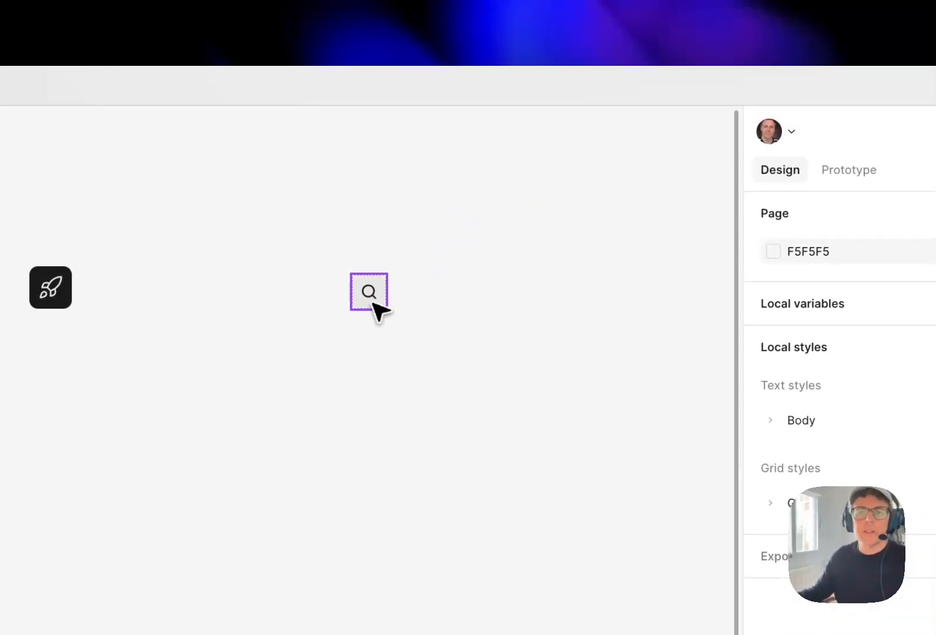
drag(531, 187, 534, 183)
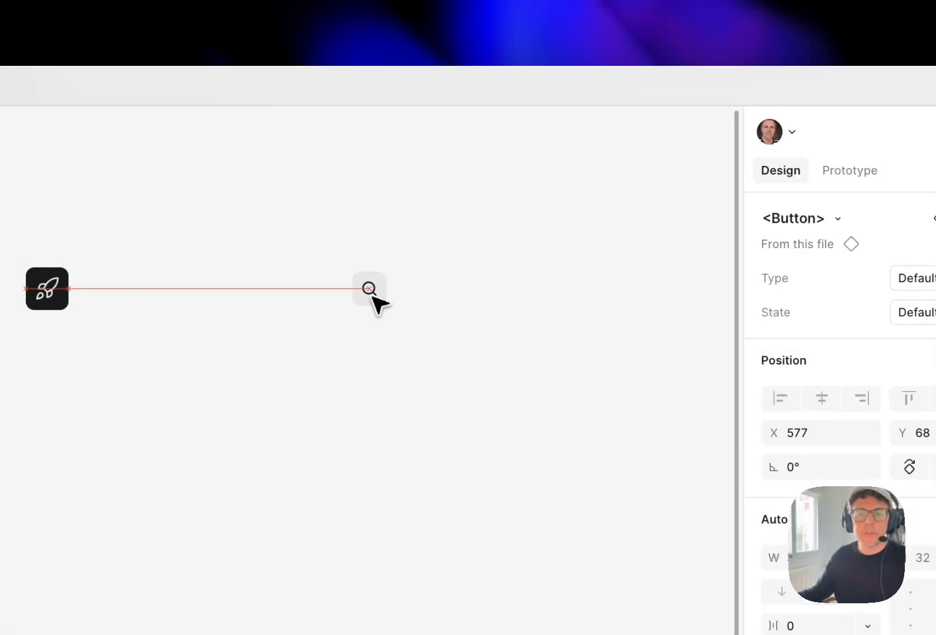
drag(373, 295, 377, 298)
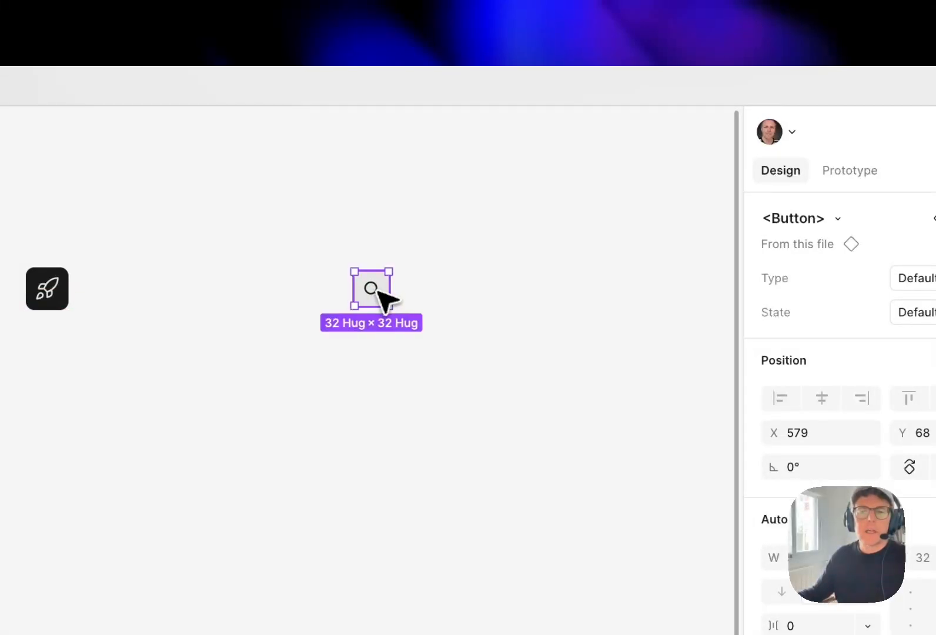
Swap the search icon nested inside the button for the Lucide circle-user icon, found by searching "account"
double_click(382, 297)
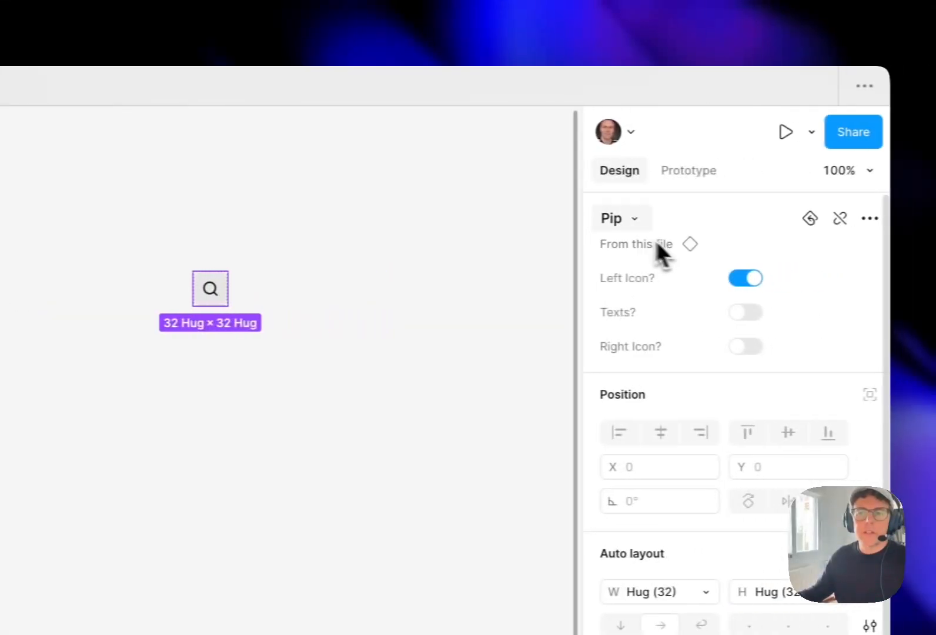
double_click(205, 289)
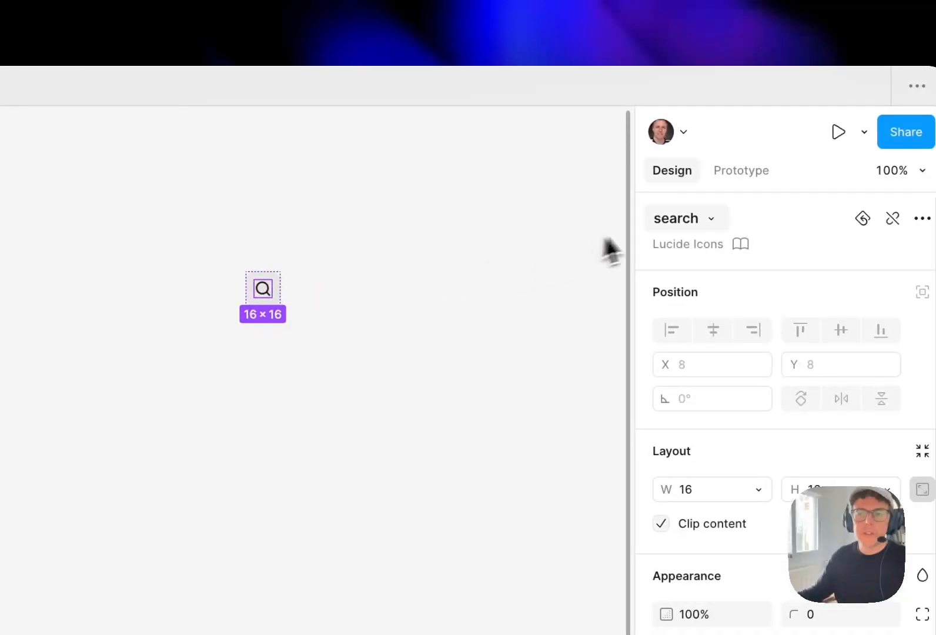
click(664, 221)
text(account)
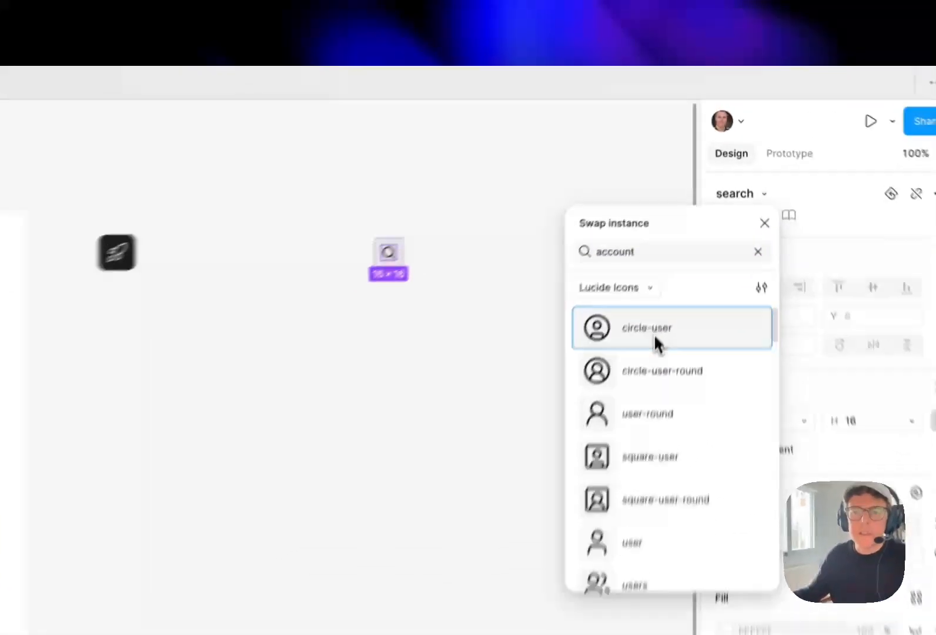
click(653, 333)
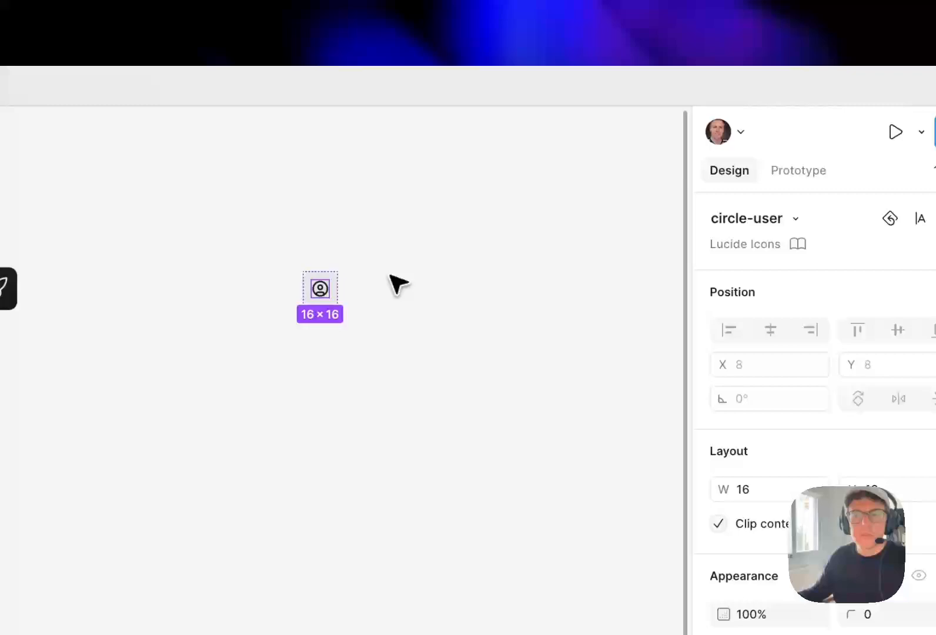
click(398, 285)
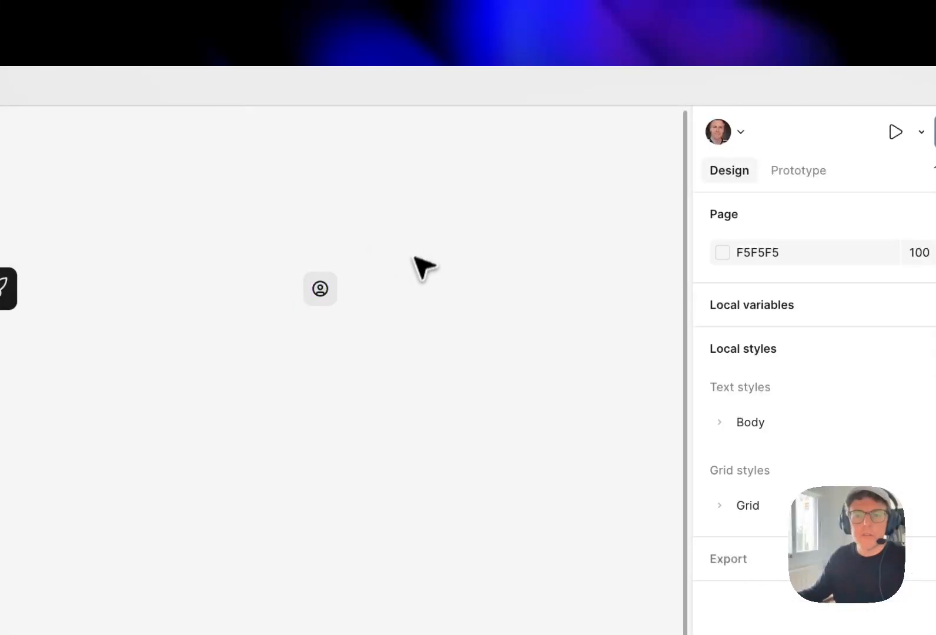
Bring the account button slightly closer to the app icon and wrap both in a horizontal auto layout frame
click(332, 302)
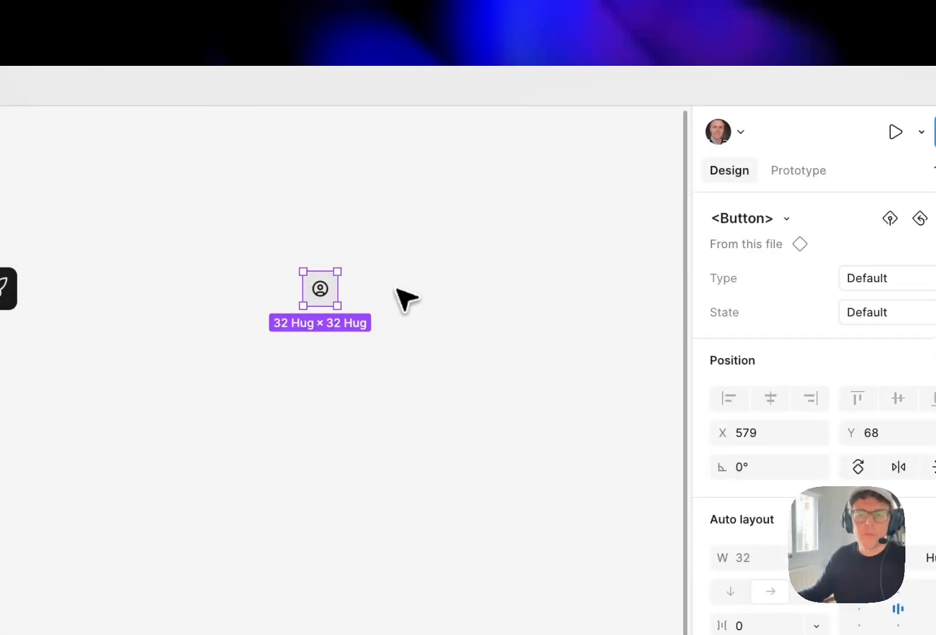
click(418, 297)
drag(336, 297, 310, 296)
shift+click(12, 292)
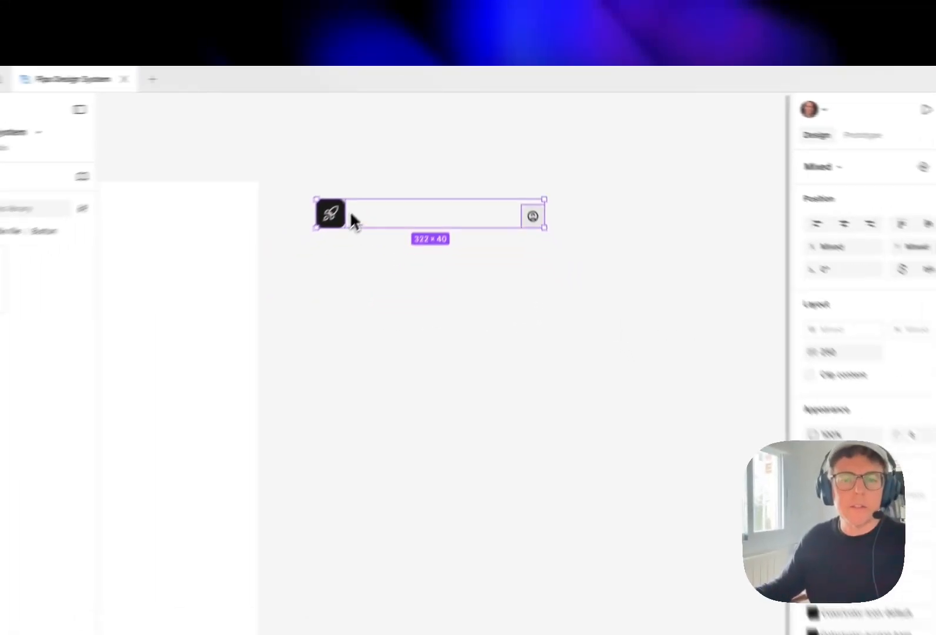
key(shift+a)
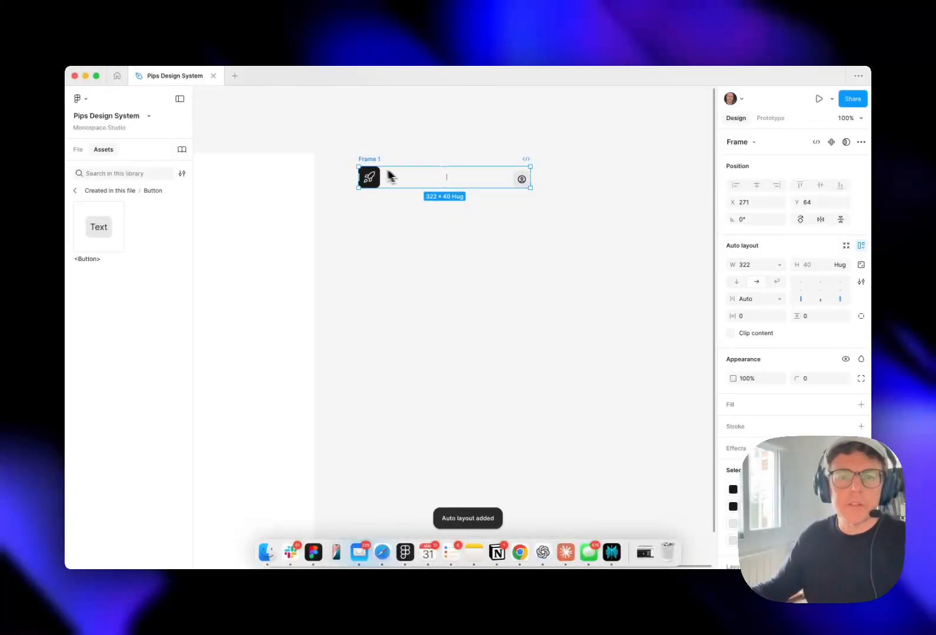
Rename the auto layout frame around the app icon and account button as AppBar
double_click(370, 159)
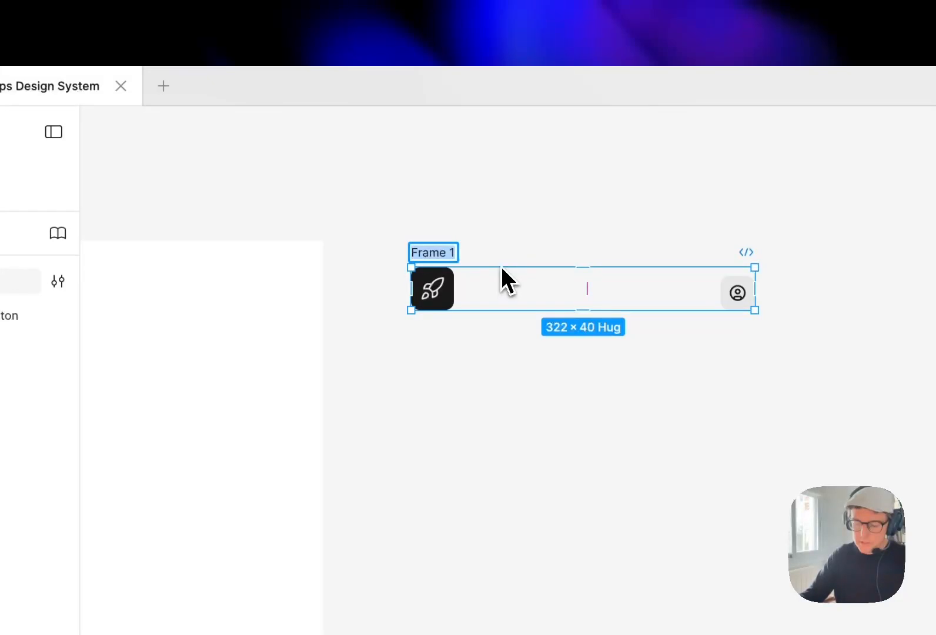
text(AppBar)
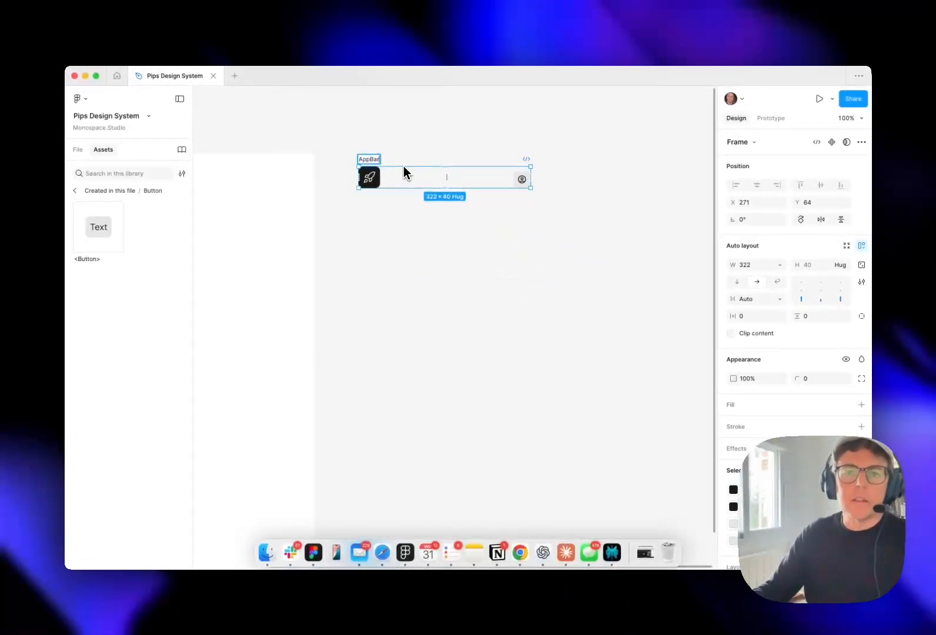
key(Return)
click(611, 143)
drag(554, 129, 576, 127)
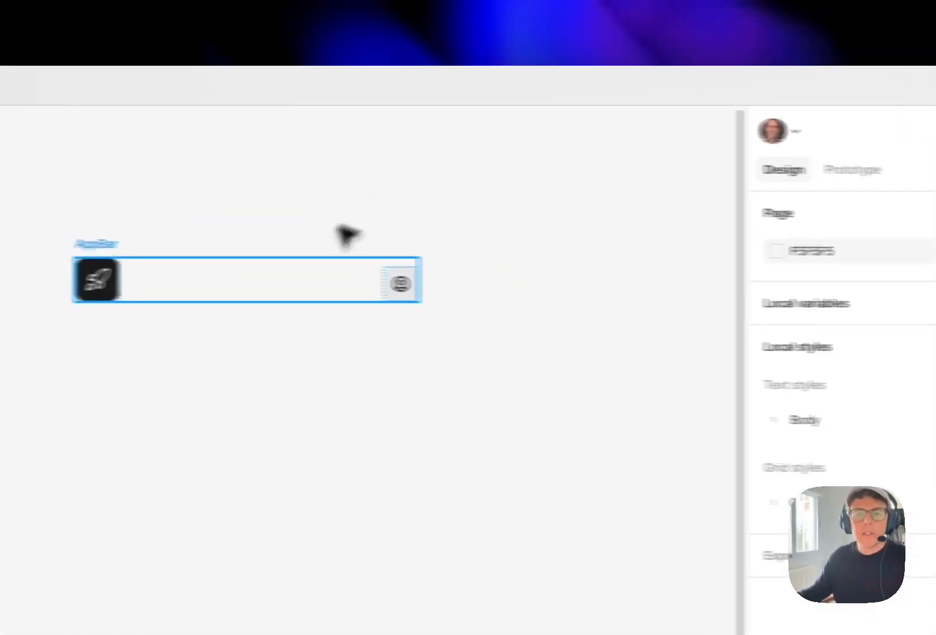
Set the AppBar frame's auto layout alignment so the app icon and account button are vertically centred
click(105, 245)
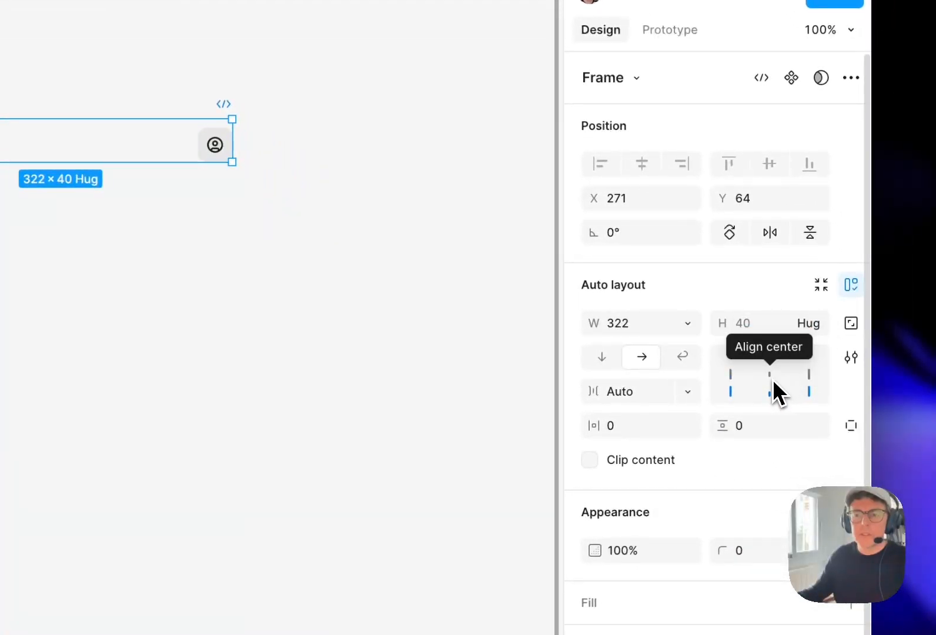
click(776, 392)
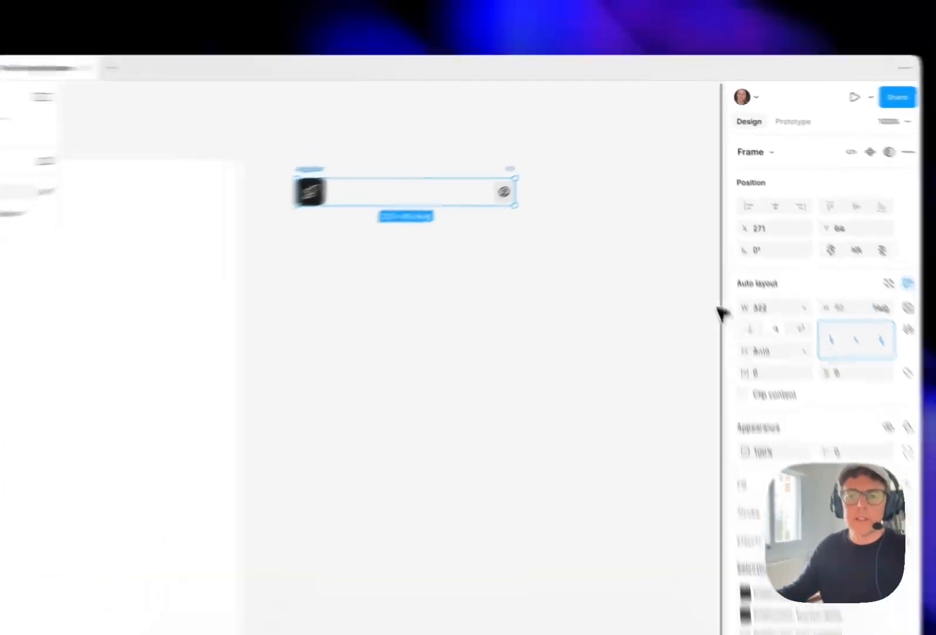
click(611, 191)
key(space)
drag(593, 193, 663, 201)
drag(383, 354, 408, 348)
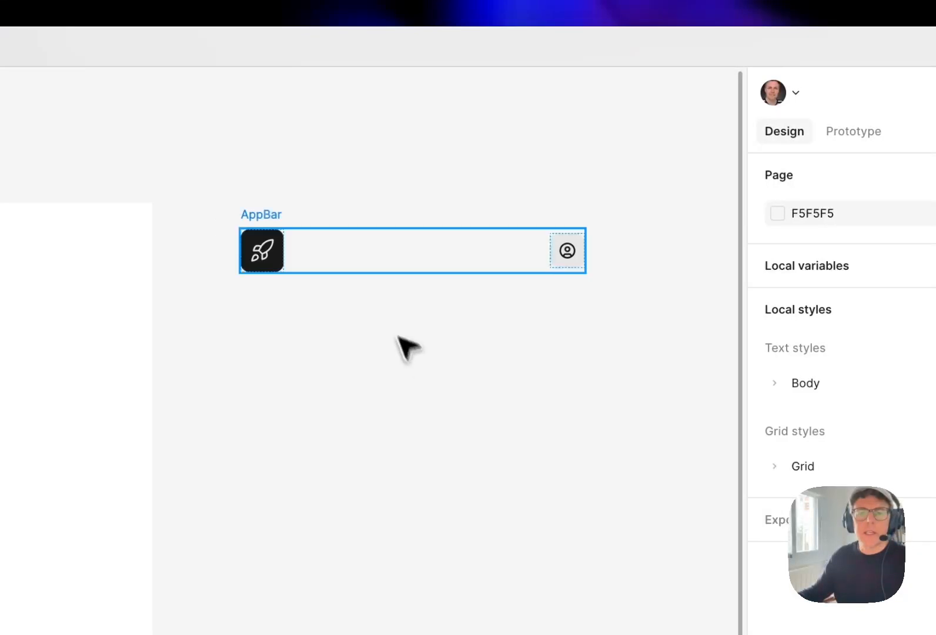
Turn the AppBar frame into a component and move it slightly closer to <AppLayout>, at about X 254
click(271, 218)
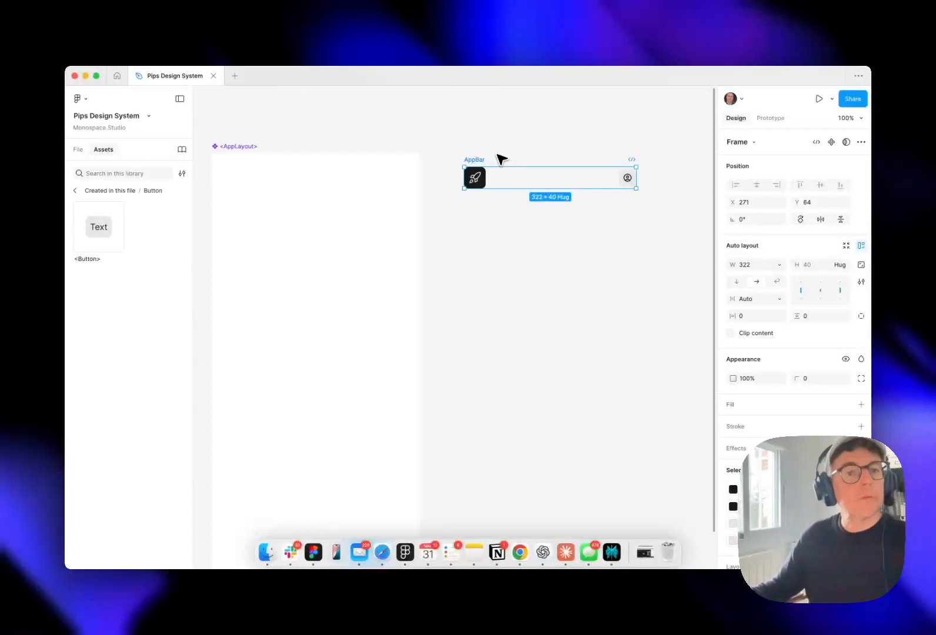
click(831, 142)
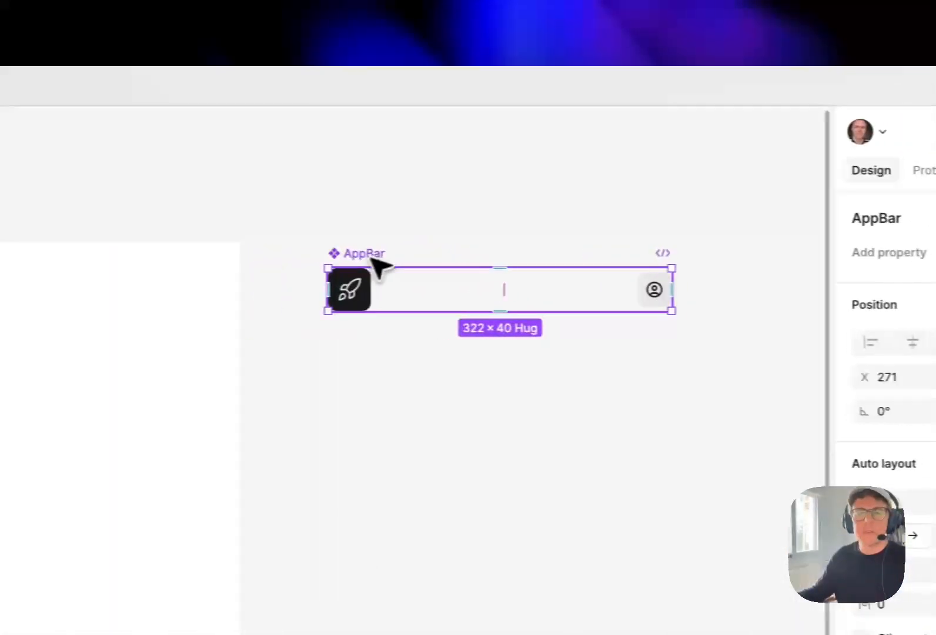
drag(373, 260, 355, 250)
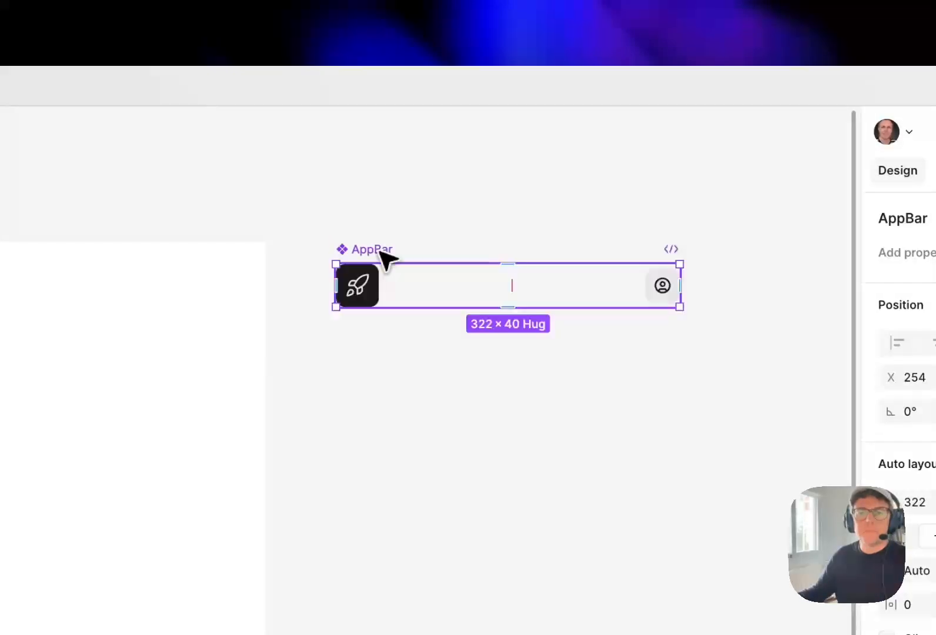
click(450, 235)
drag(476, 231, 479, 210)
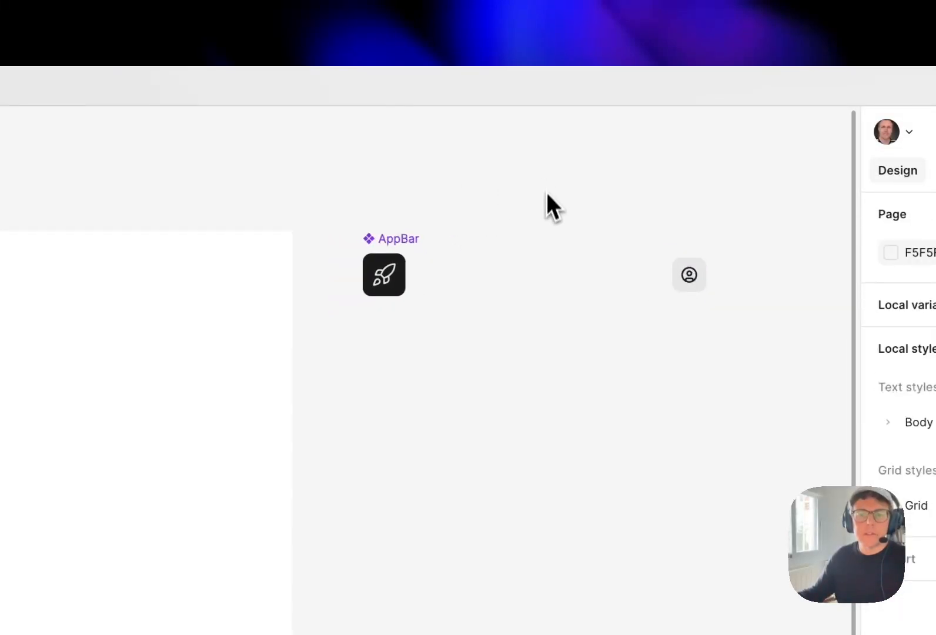
scroll(489, 212, down, 3)
drag(659, 176, 548, 173)
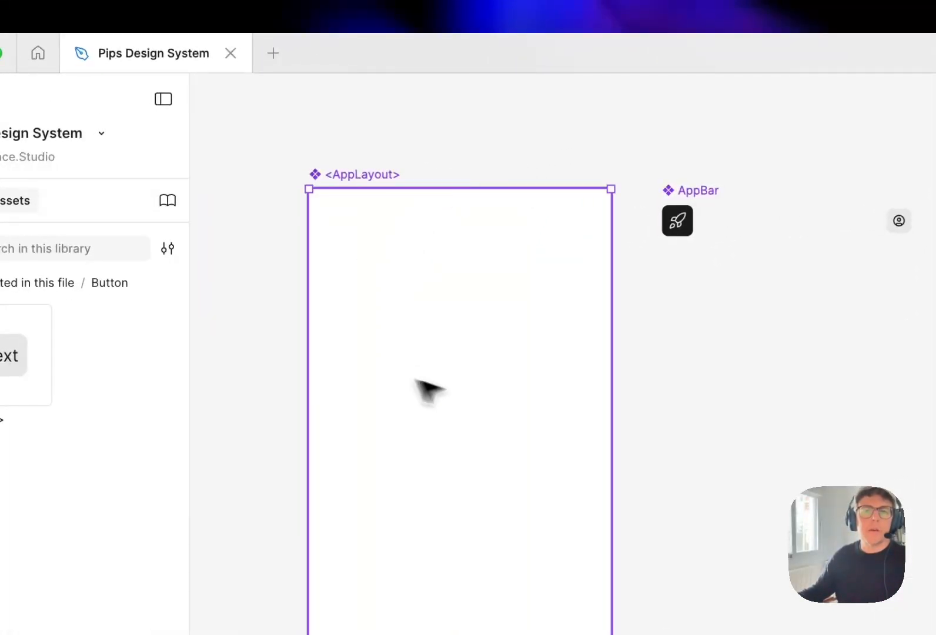
Duplicate the AppBar component as an instance and place it inside <AppLayout> near its upper-left corner
click(706, 188)
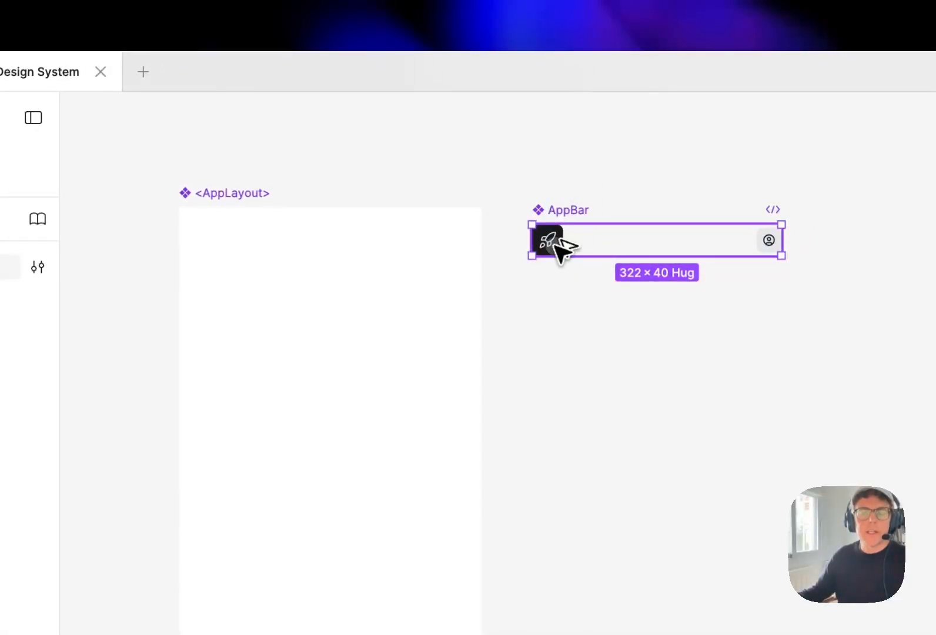
drag(560, 250, 566, 377)
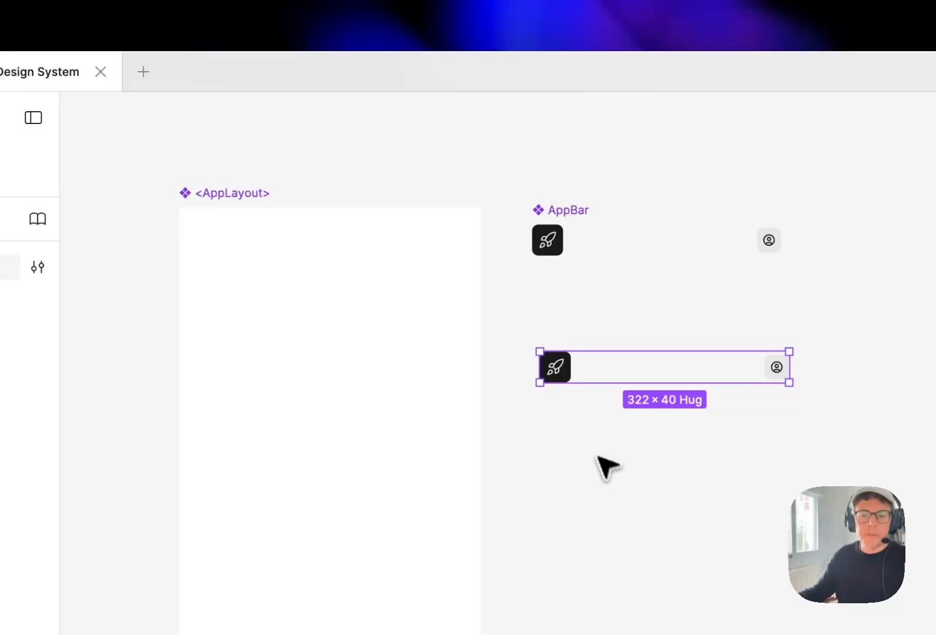
drag(557, 376, 211, 236)
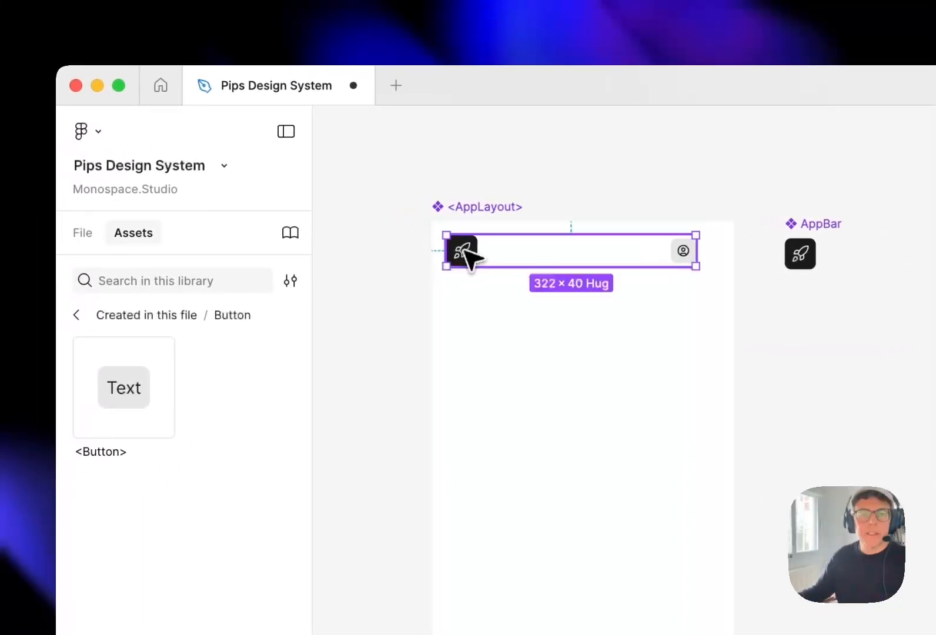
drag(468, 253, 473, 261)
Select the AppBar instance nested in <AppLayout> and set its position to X 0, Y 0
click(486, 207)
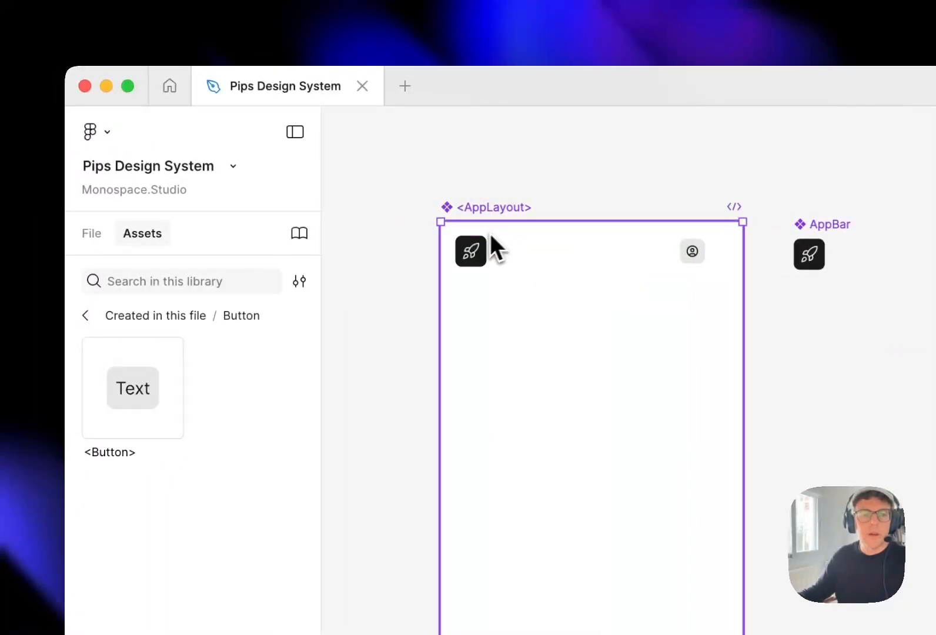
click(91, 233)
click(177, 591)
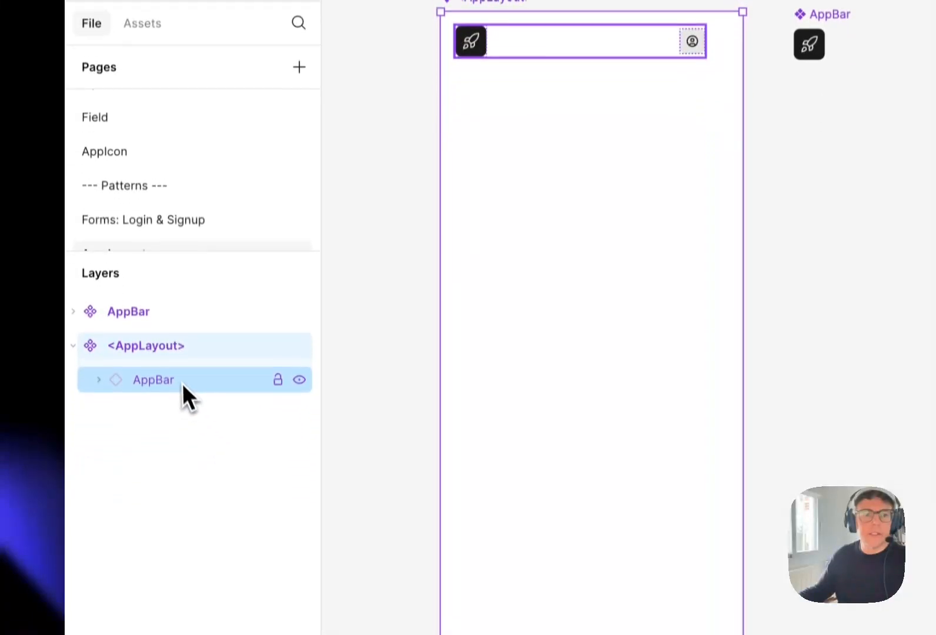
click(182, 385)
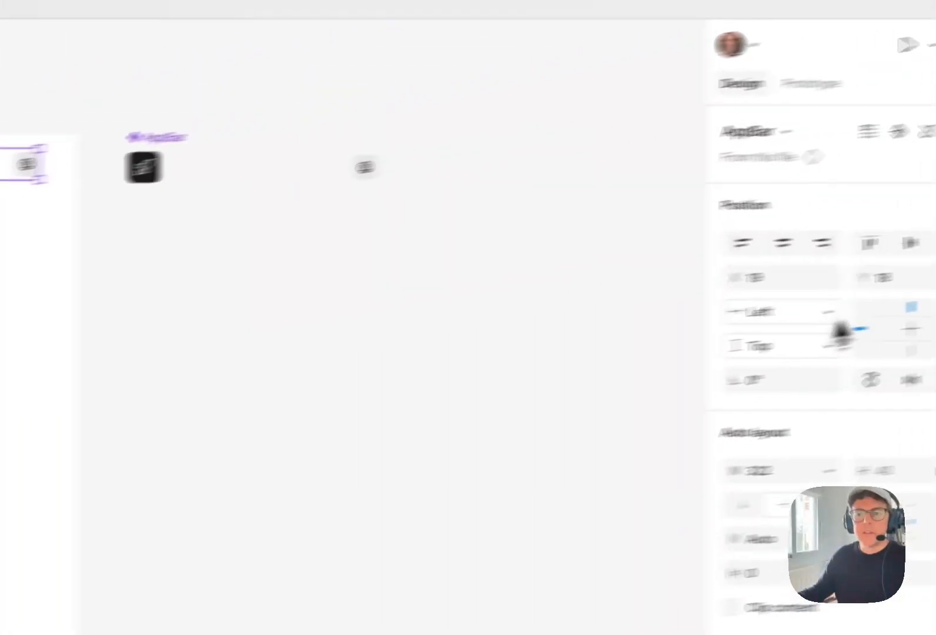
drag(770, 278, 622, 275)
text(0)
key(Tab)
text(0)
key(Return)
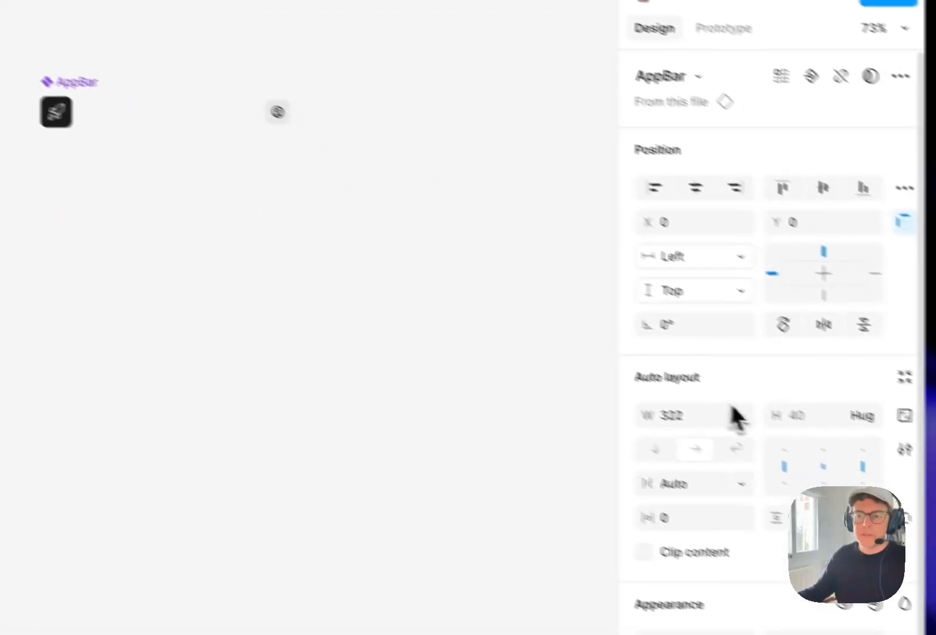
Add vertical auto layout to the <AppLayout> component and set the gap between its items to 0
click(736, 417)
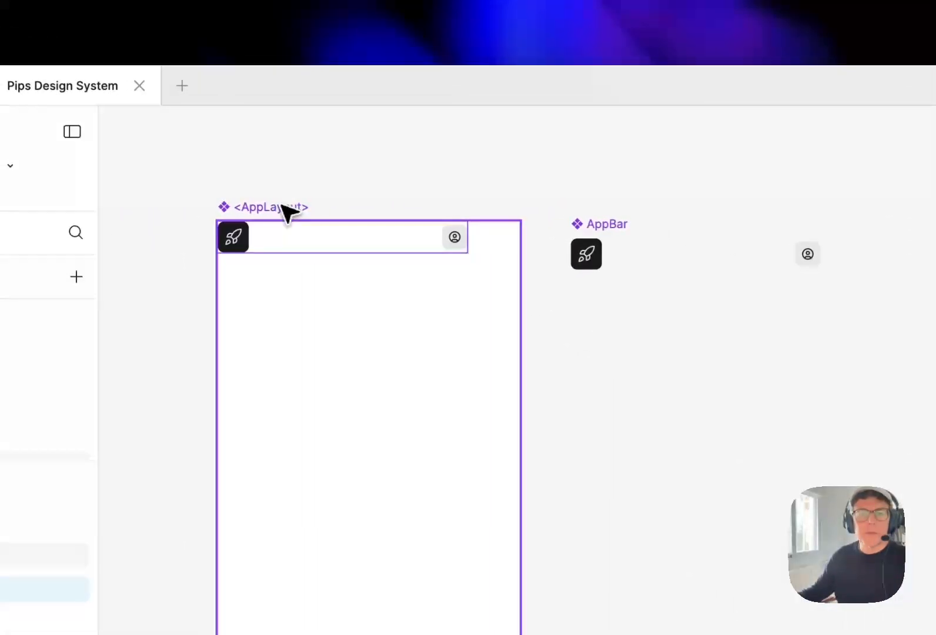
click(281, 206)
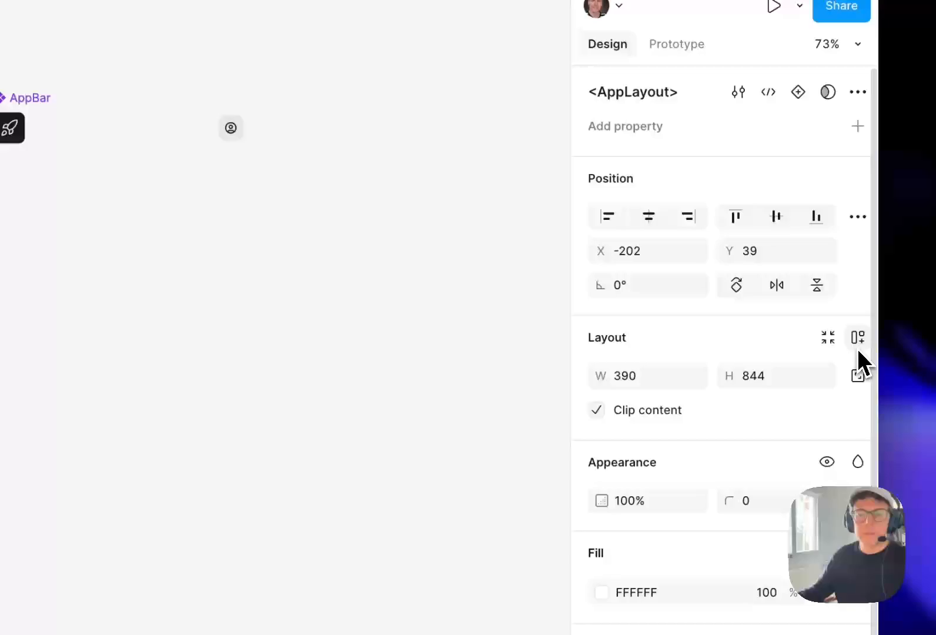
click(852, 339)
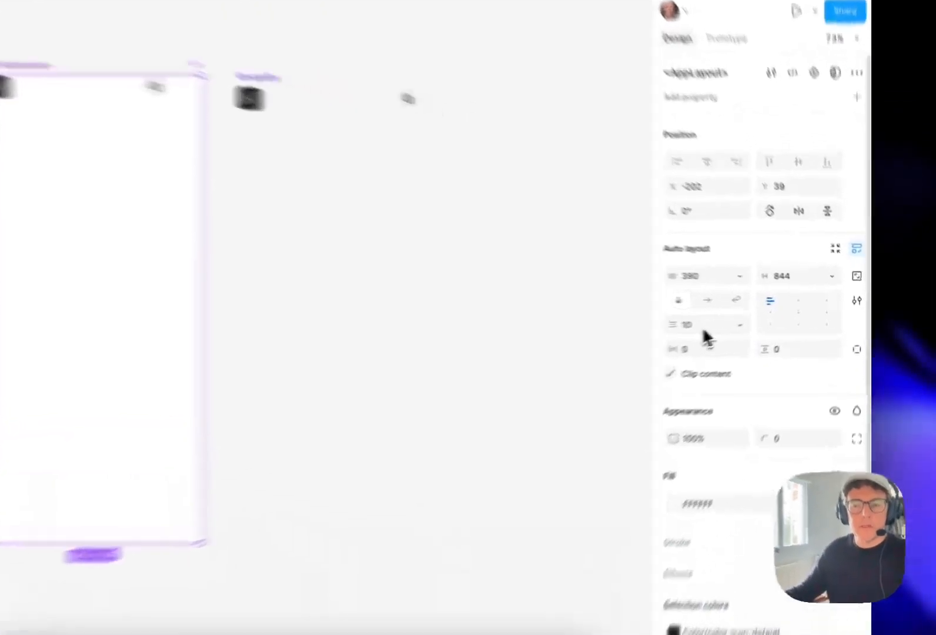
click(759, 320)
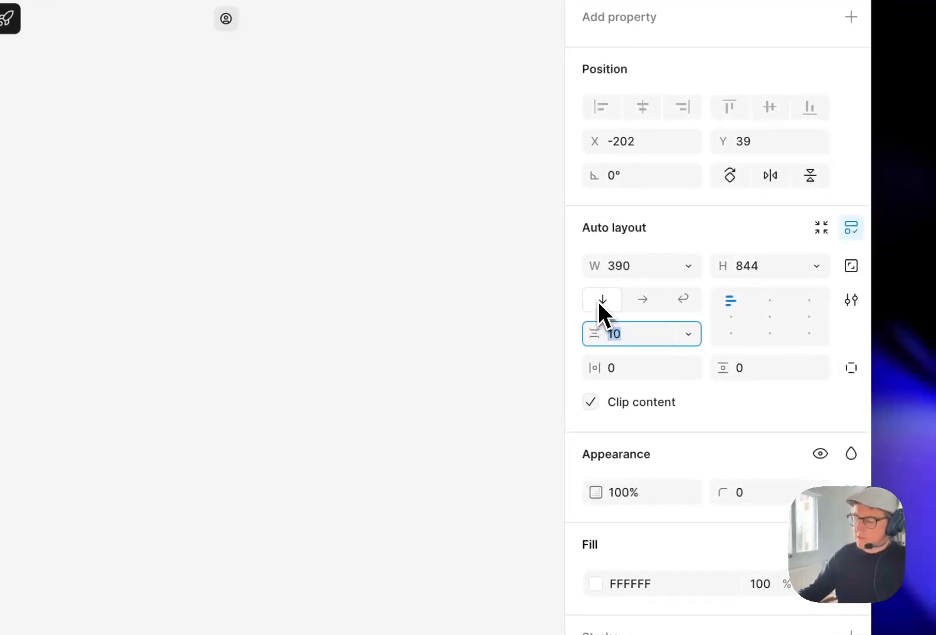
text(0)
key(Return)
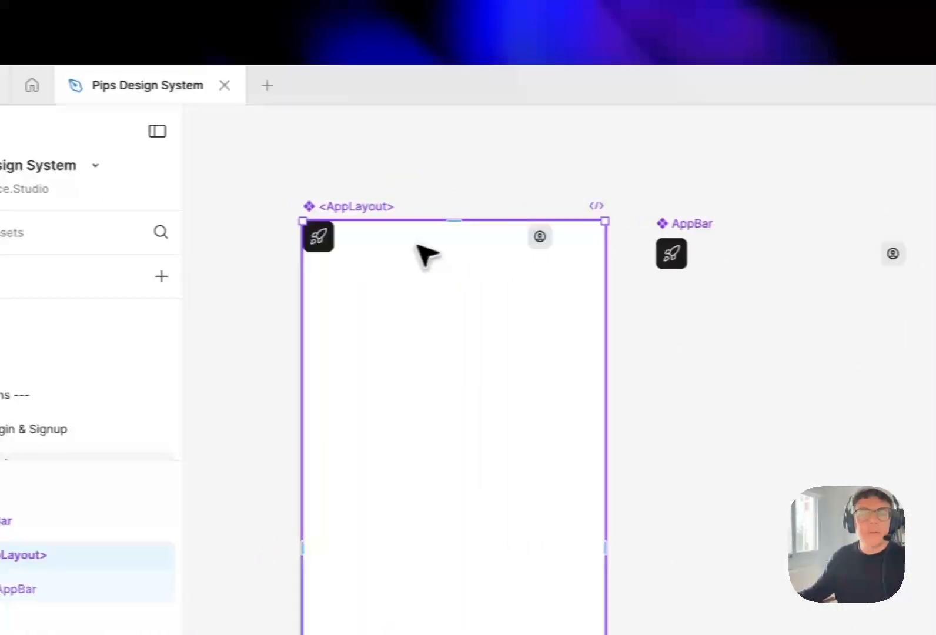
Set the width of the AppBar instance nested in <AppLayout> to fill its container
click(219, 238)
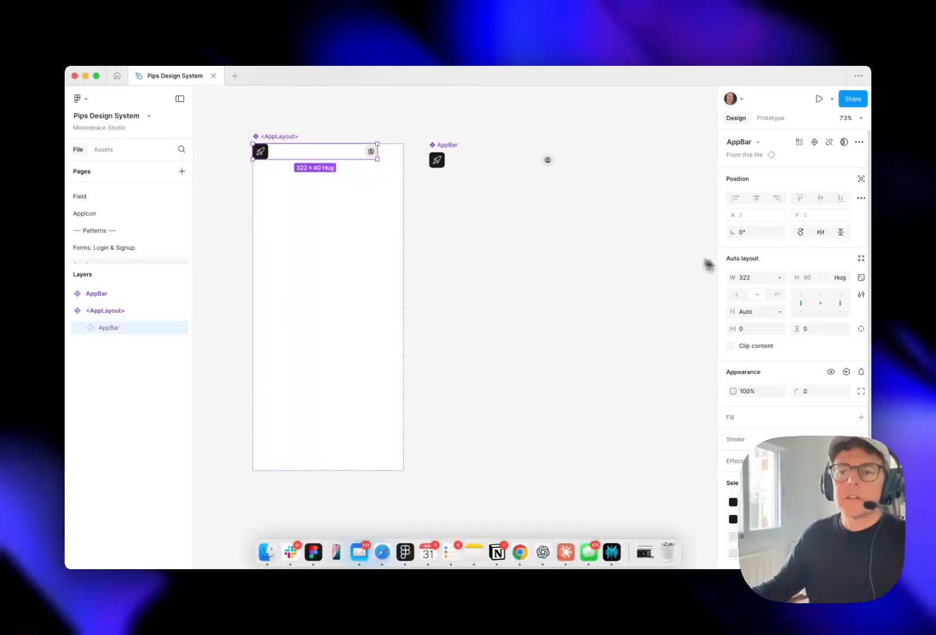
click(779, 277)
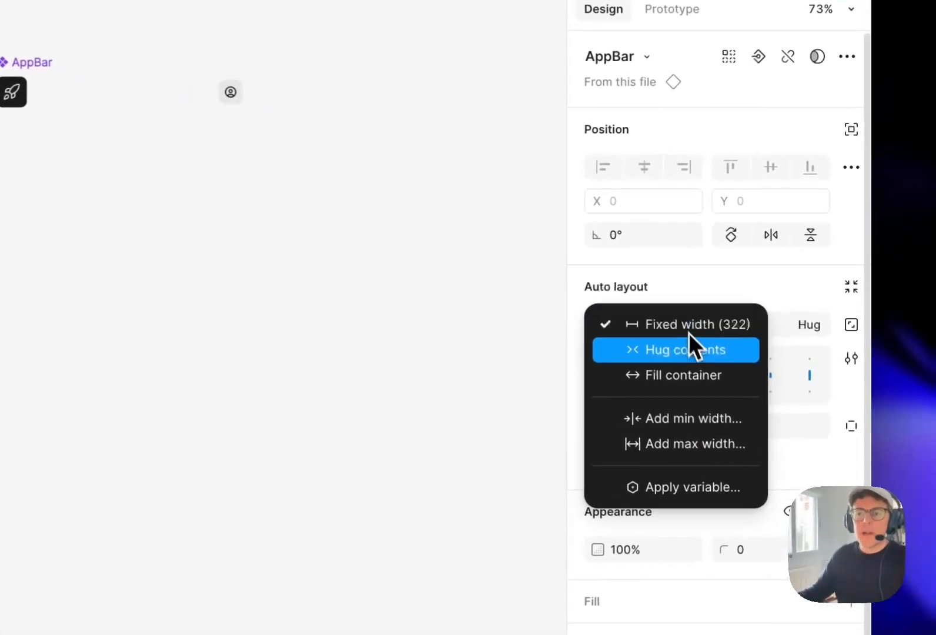
click(684, 375)
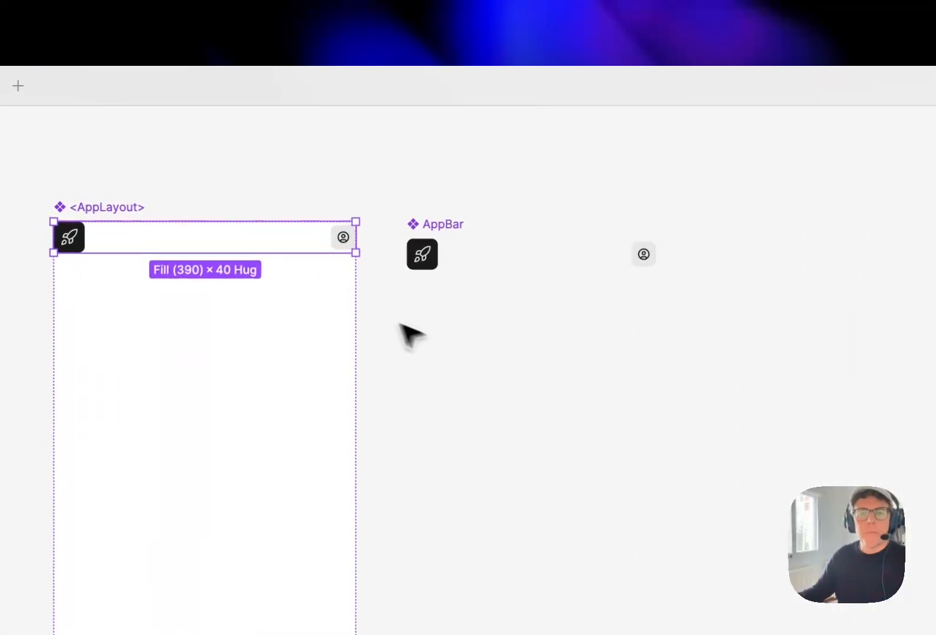
Apply the spacer-m variable (16) to the main AppBar component's horizontal and vertical padding
click(465, 239)
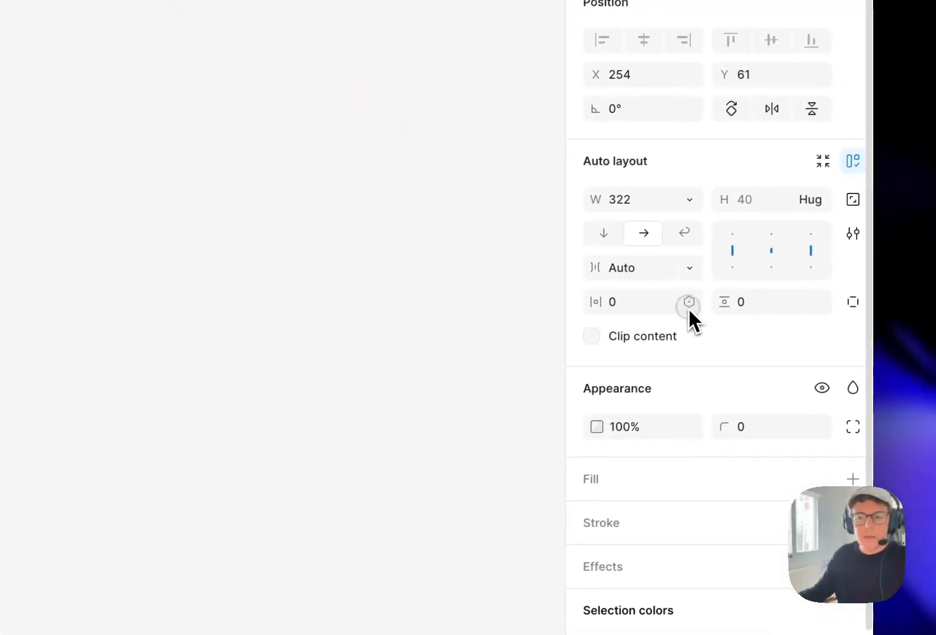
click(687, 301)
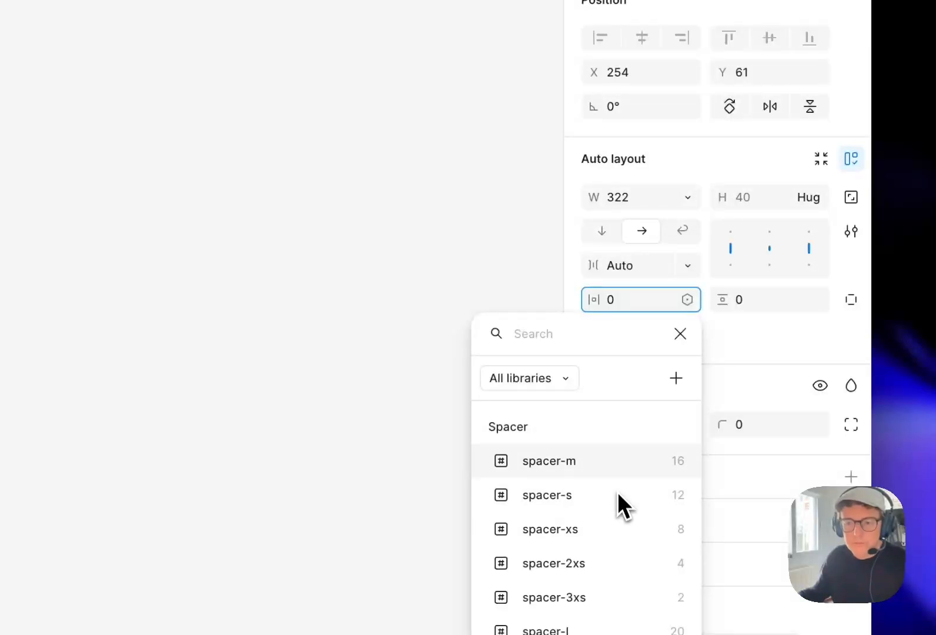
click(616, 465)
click(815, 300)
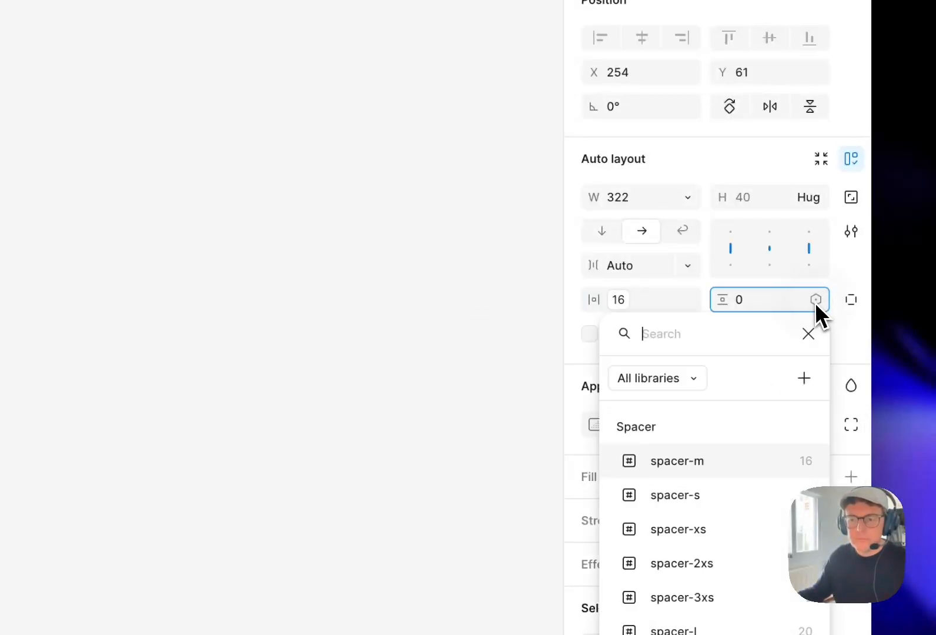
click(745, 461)
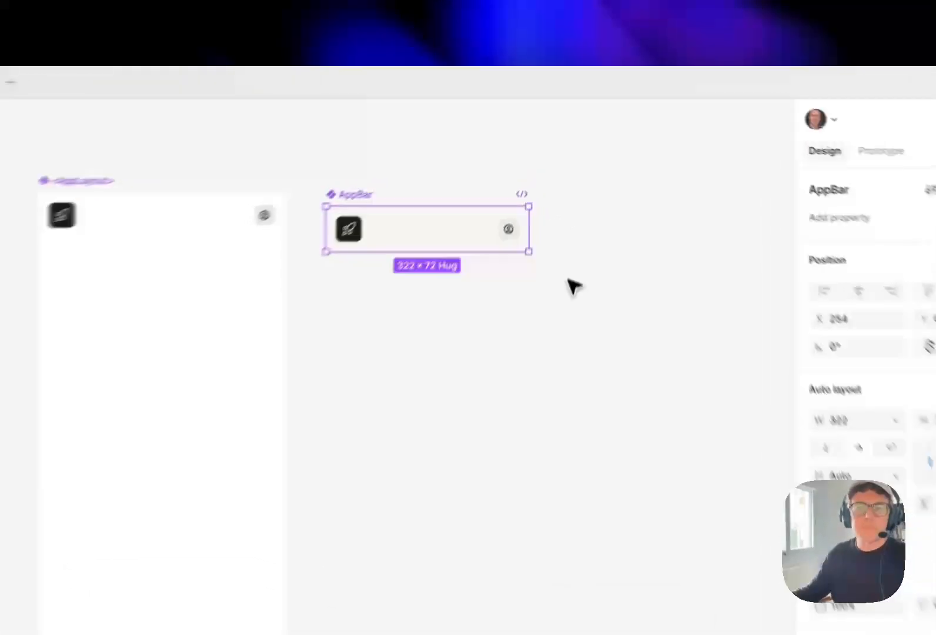
Move the main AppBar component up to about X 255 so its top edge lines up with <AppLayout>
click(579, 205)
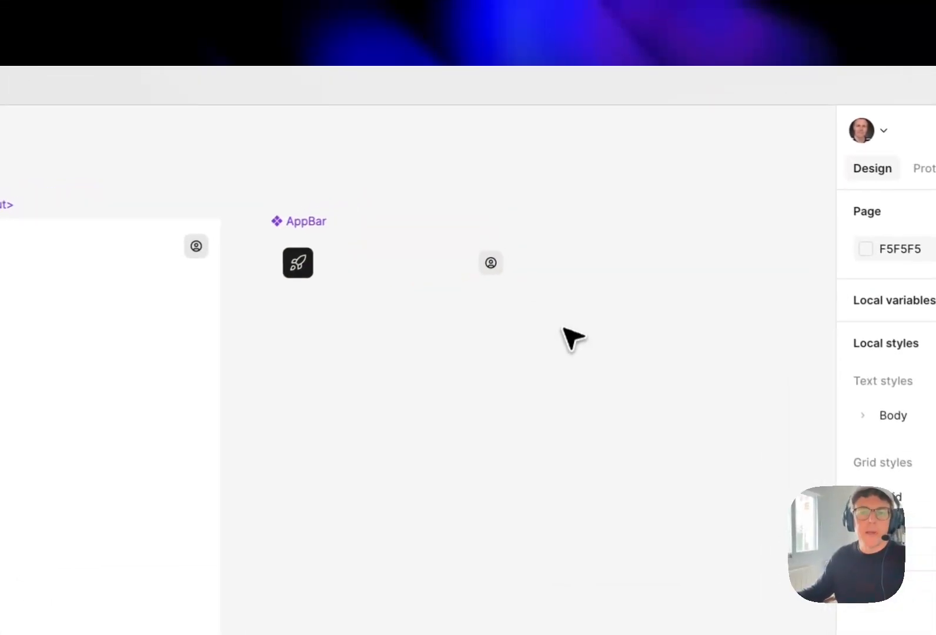
click(301, 225)
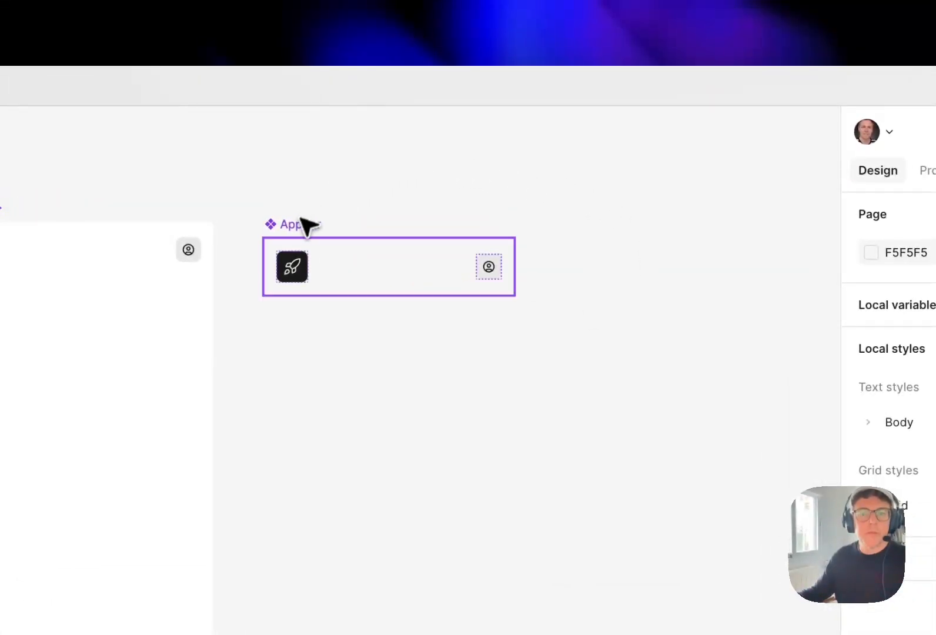
mouse_move(301, 225)
mouse_down()
mouse_move(310, 216)
mouse_move(300, 213)
mouse_up()
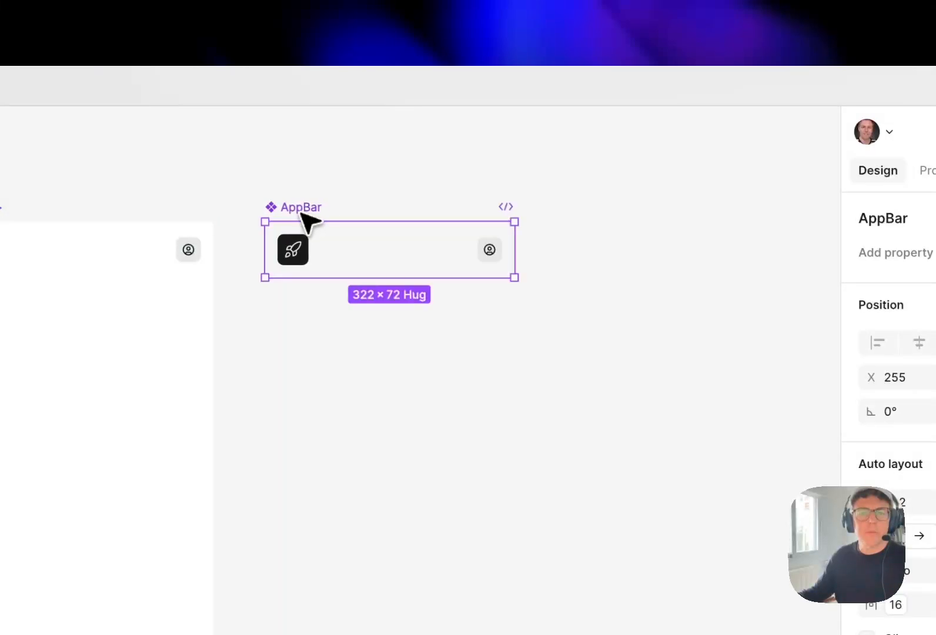
click(592, 246)
mouse_move(388, 179)
mouse_down()
mouse_move(416, 189)
mouse_move(396, 169)
mouse_up()
click(262, 180)
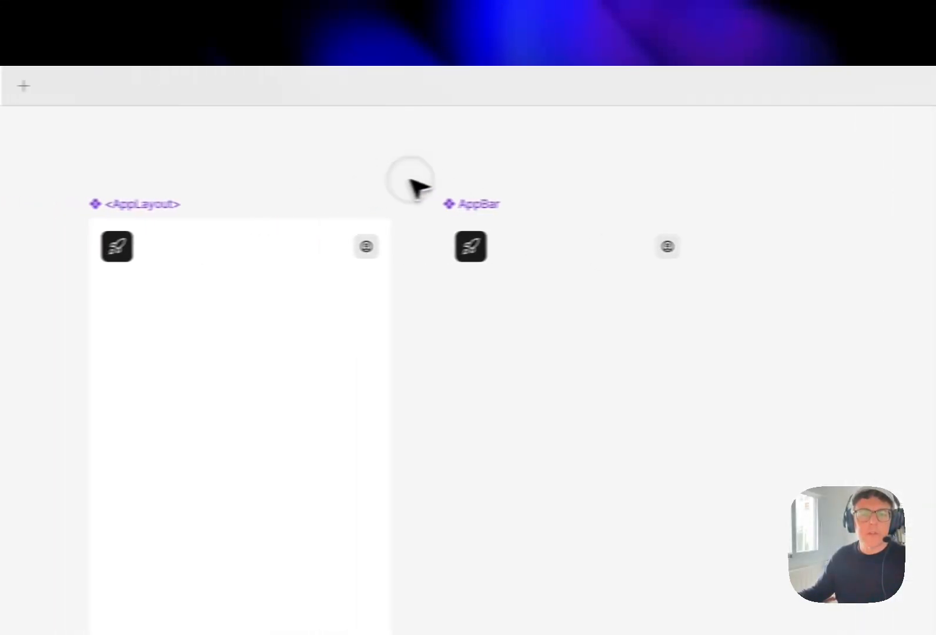
drag(478, 167, 453, 168)
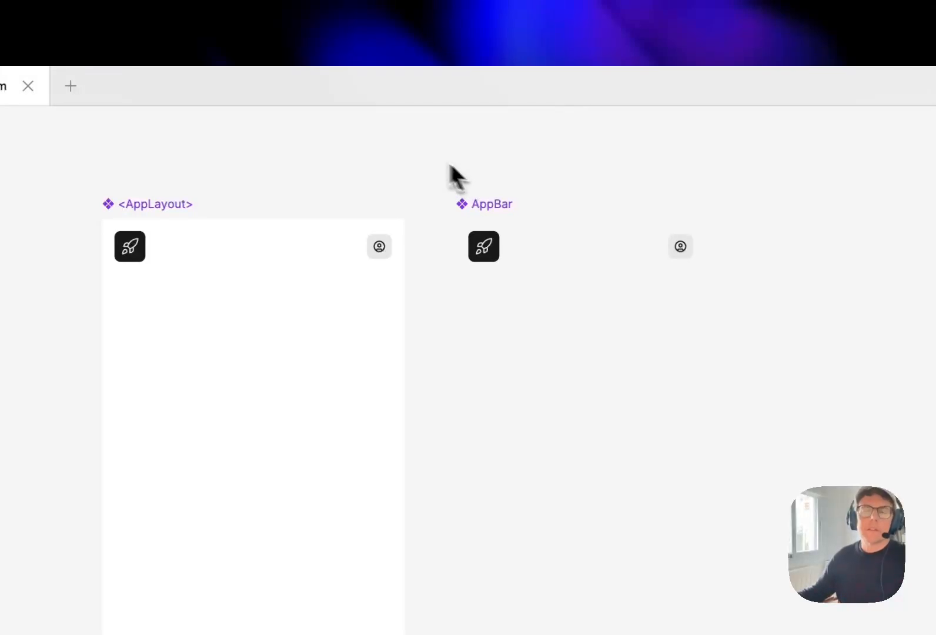
key(super+0)
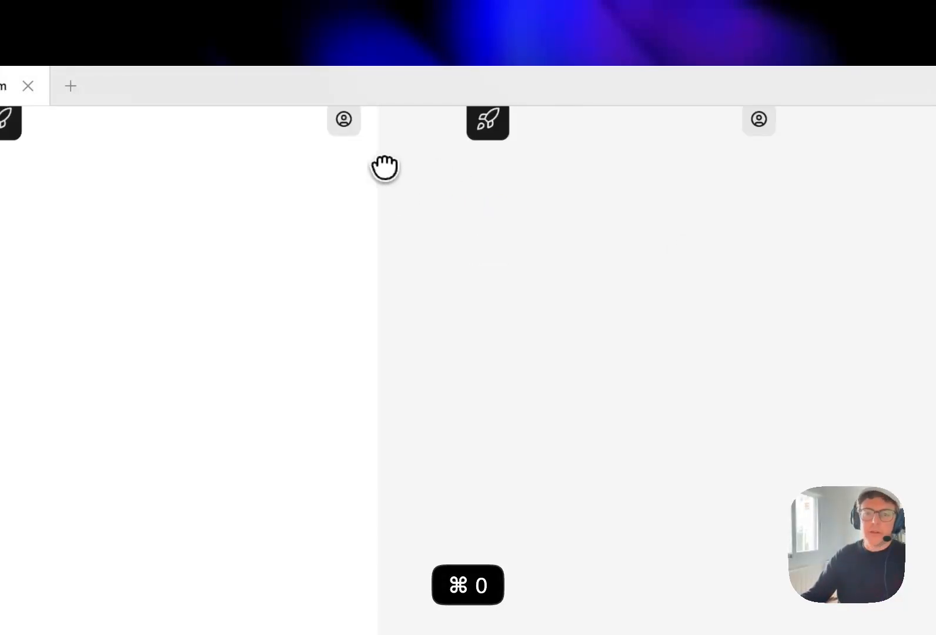
drag(665, 435, 565, 392)
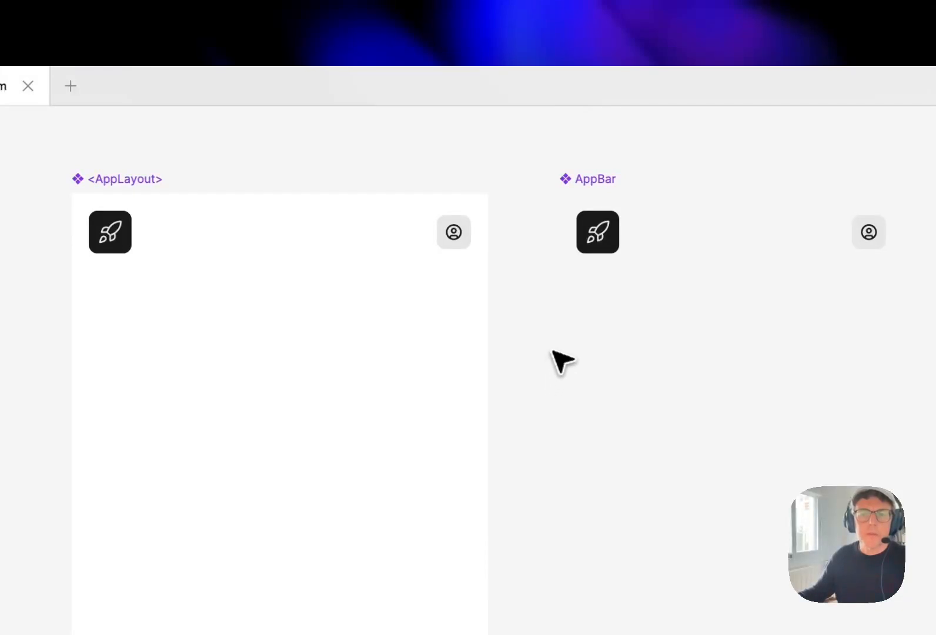
Cut the main AppBar component from the App Layout page and create a new page named App Bar
drag(592, 175, 579, 185)
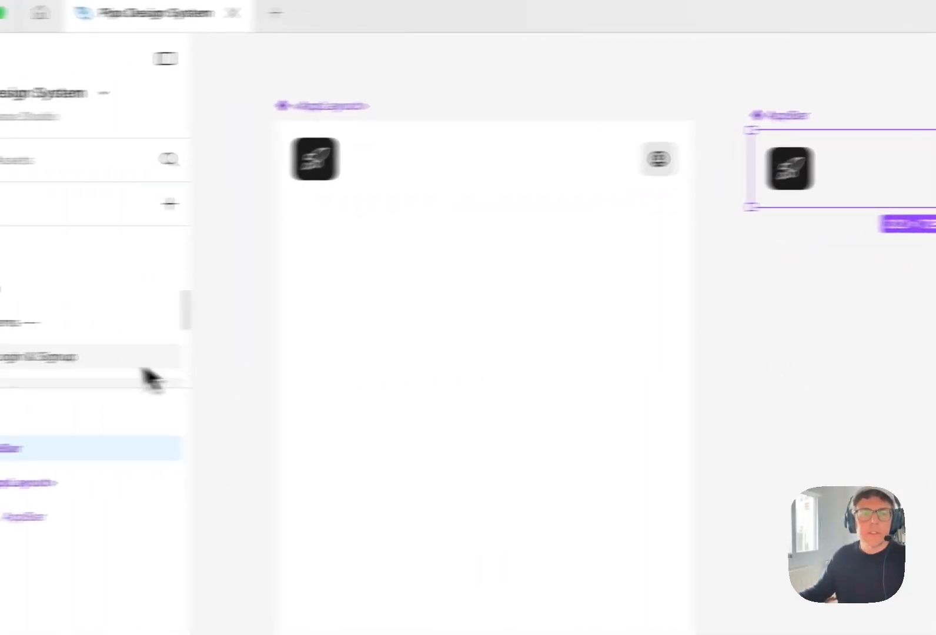
scroll(191, 338, down, 4)
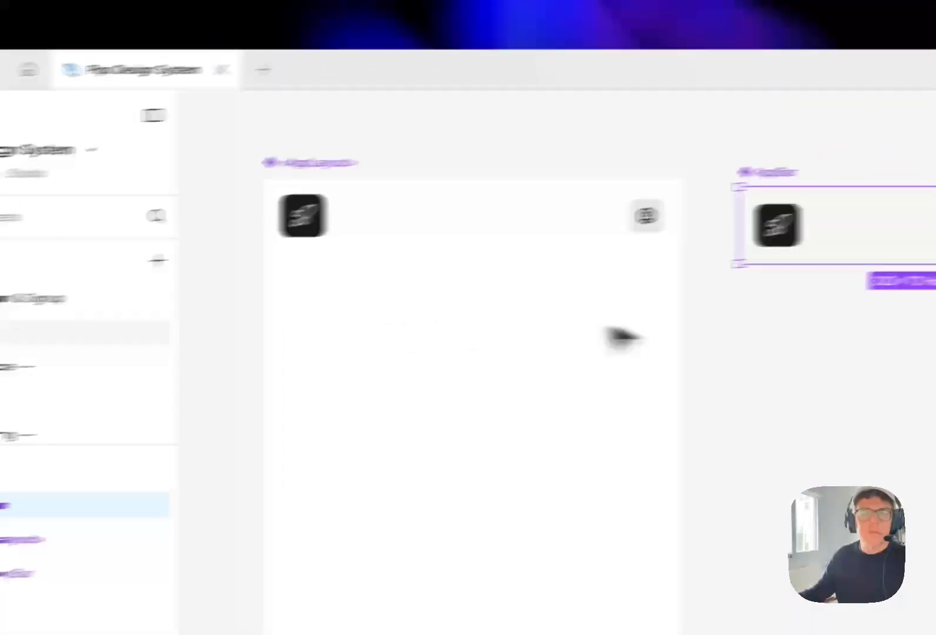
click(769, 342)
click(750, 172)
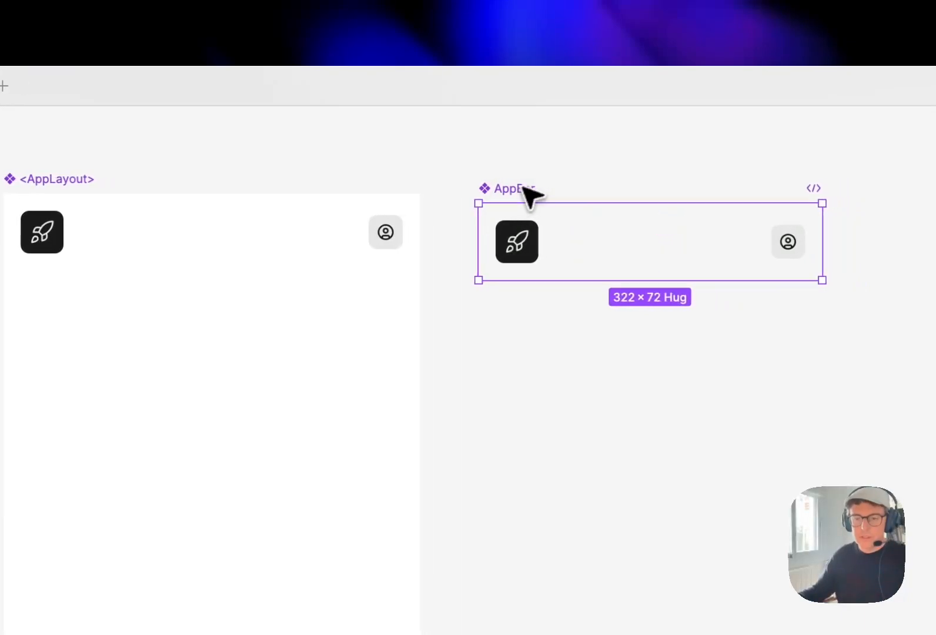
key(super+x)
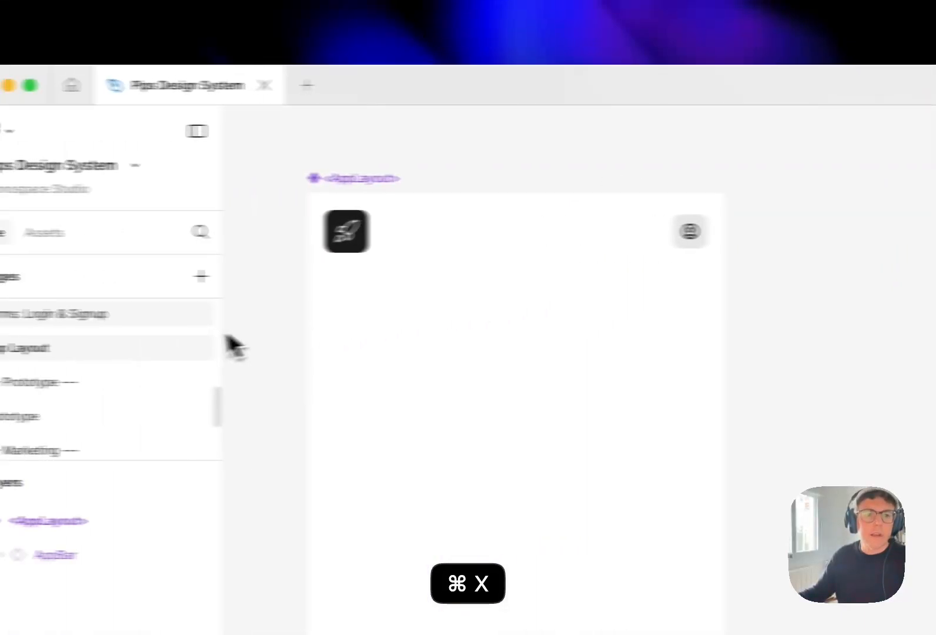
click(290, 276)
text(App Bar)
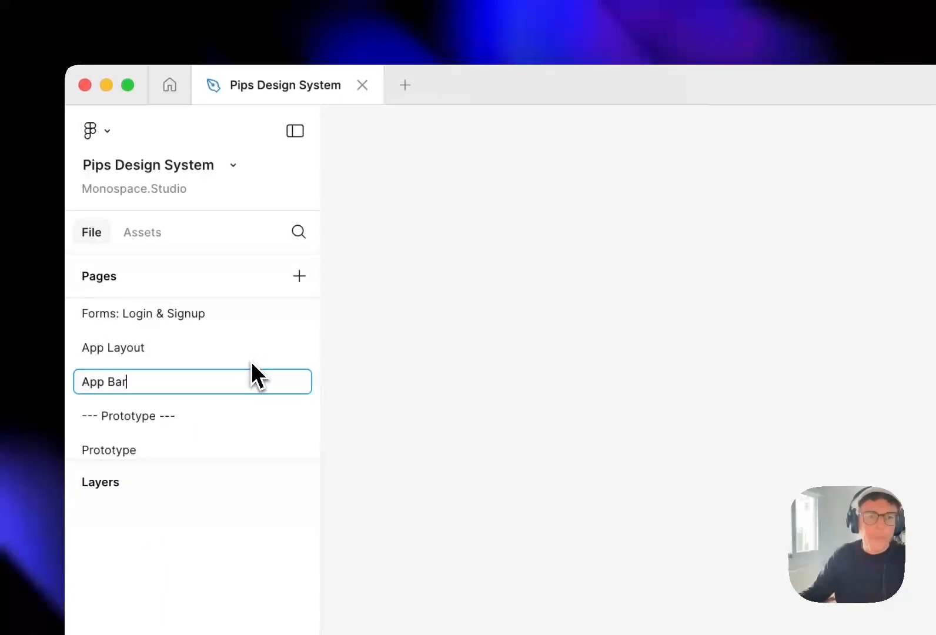
key(Return)
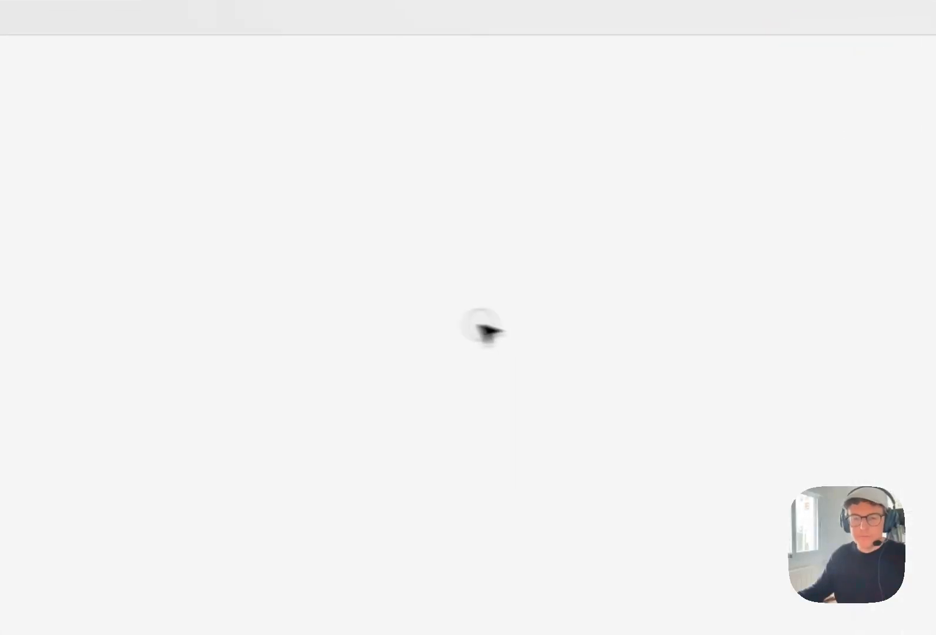
Paste the main AppBar component onto the App Bar page
key(super+v)
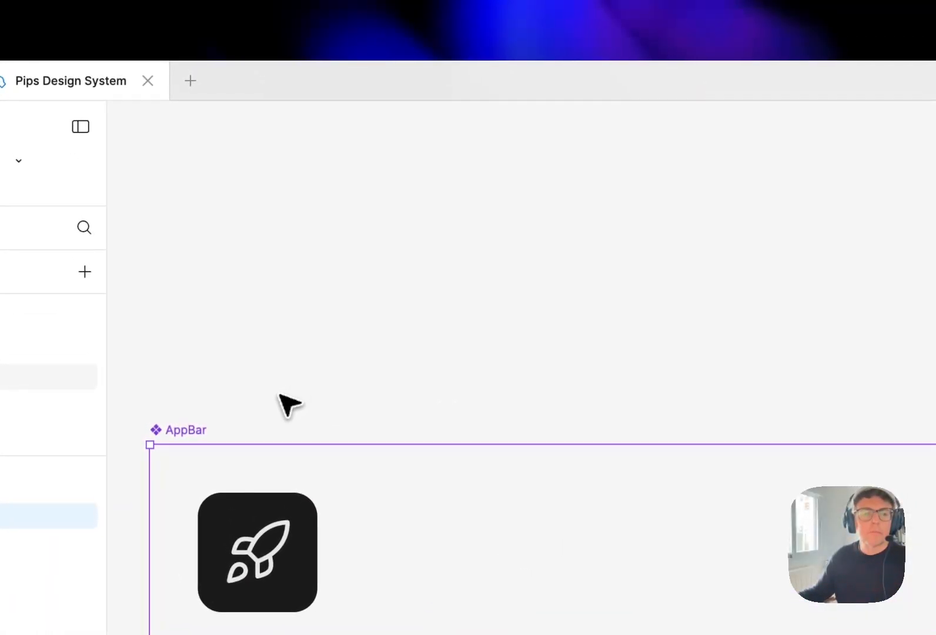
click(276, 405)
scroll(277, 390, down, 5)
drag(320, 368, 389, 228)
scroll(341, 258, up, 2)
click(726, 305)
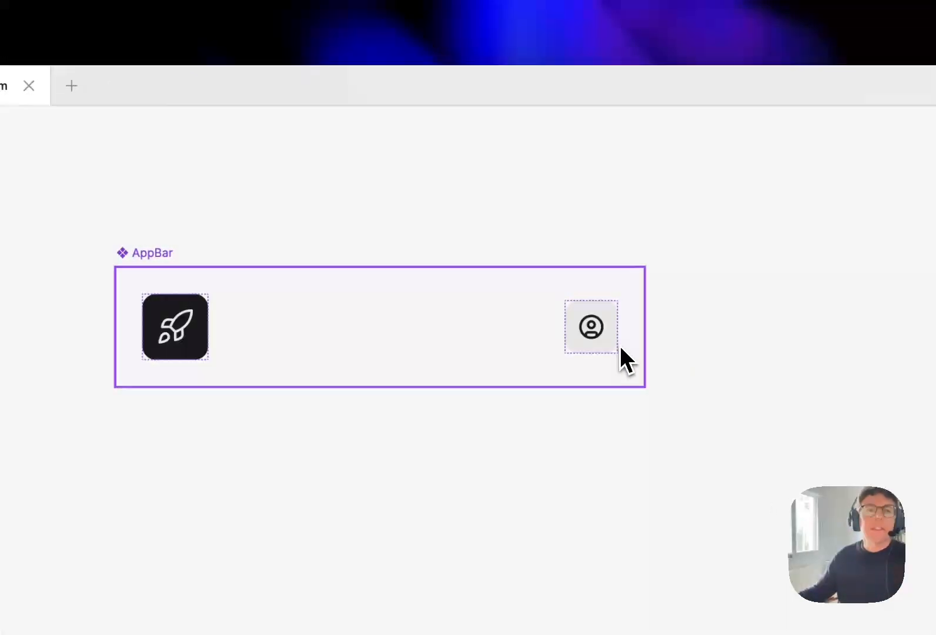
Copy <AppLayout> from the App Layout page and paste it as an instance on the Prototype page beside m/SignUp, at about X 1089, Y 0
click(186, 351)
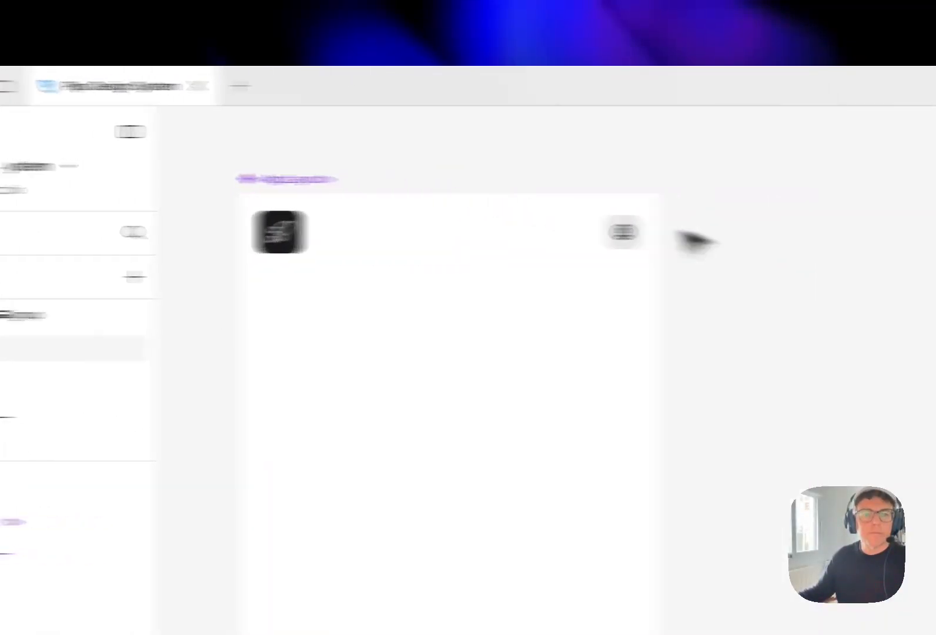
click(458, 180)
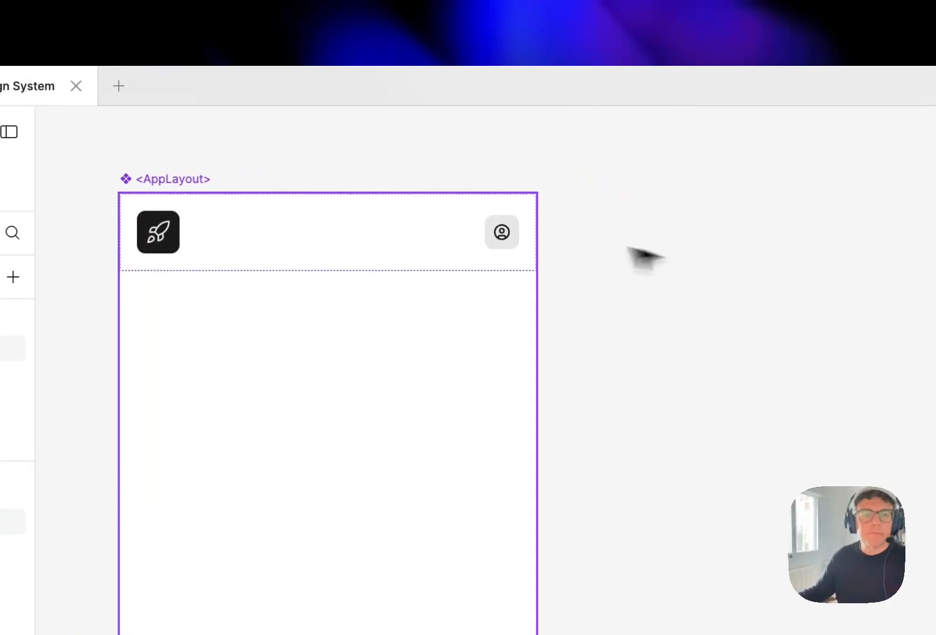
key(super+c)
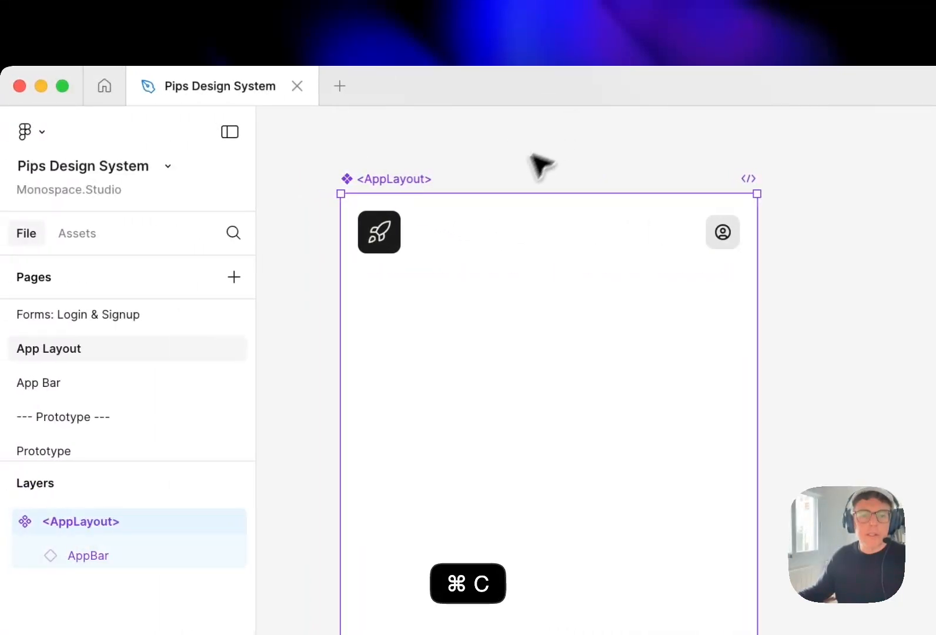
click(94, 451)
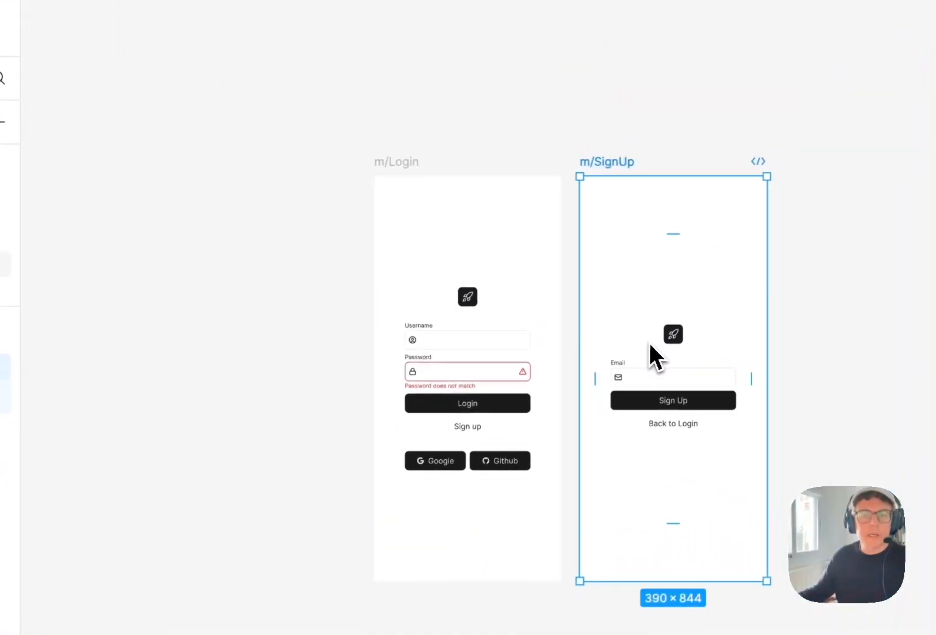
drag(851, 292, 648, 222)
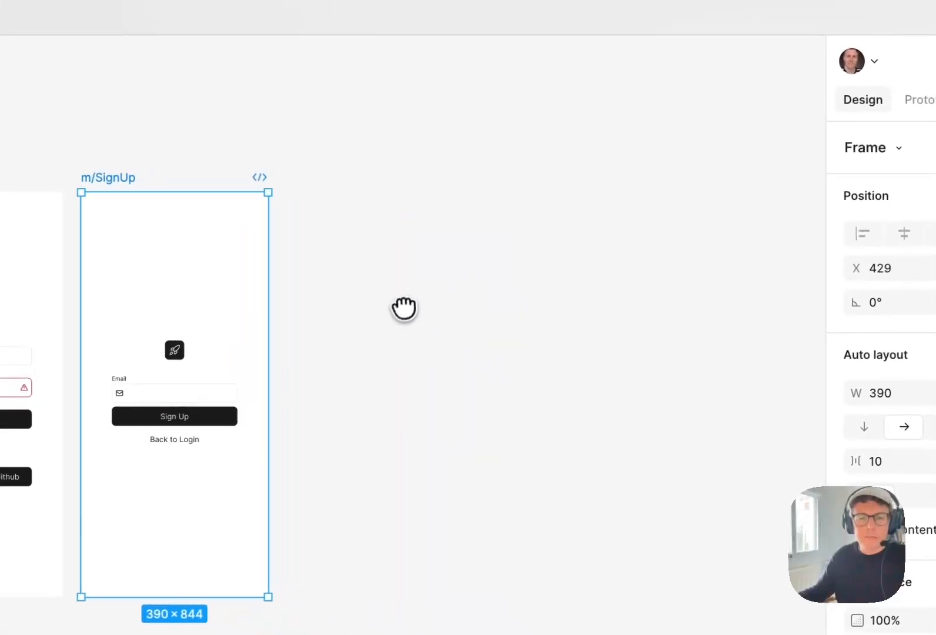
click(696, 231)
key(super+v)
drag(305, 406, 473, 313)
click(352, 179)
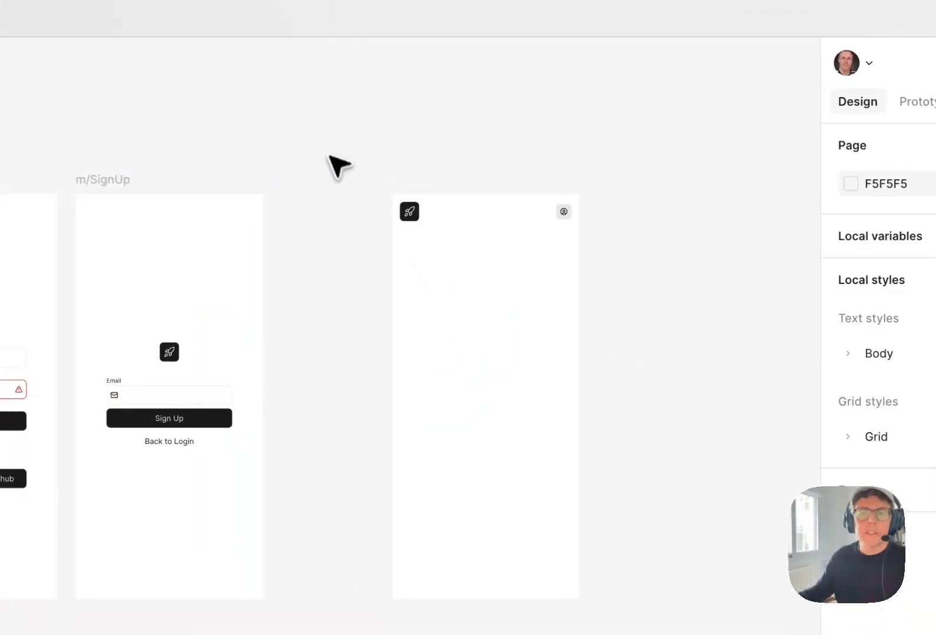
Wrap the <AppLayout> instance on the Prototype page in a new frame using Frame selection
click(424, 222)
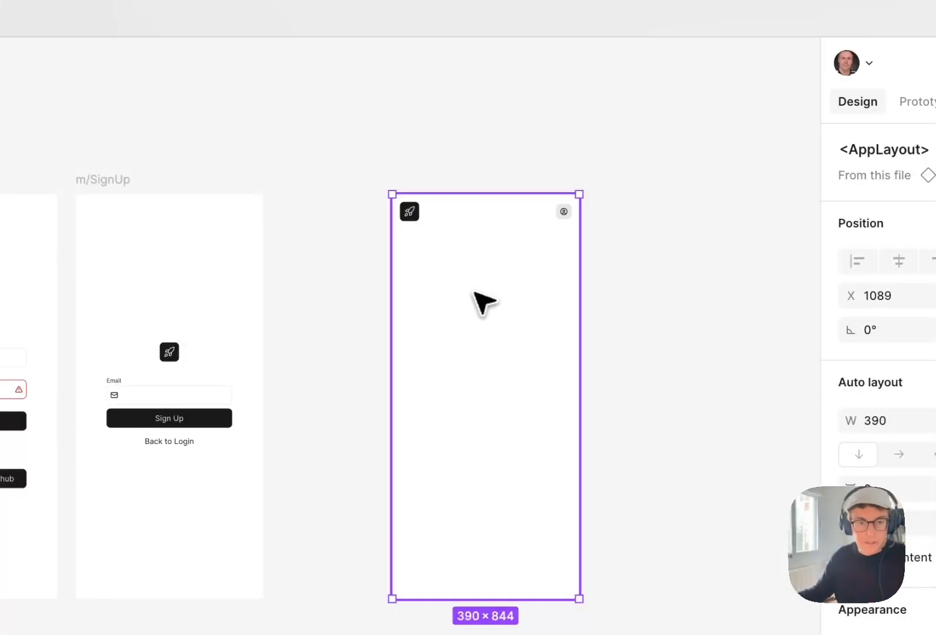
right_click(480, 294)
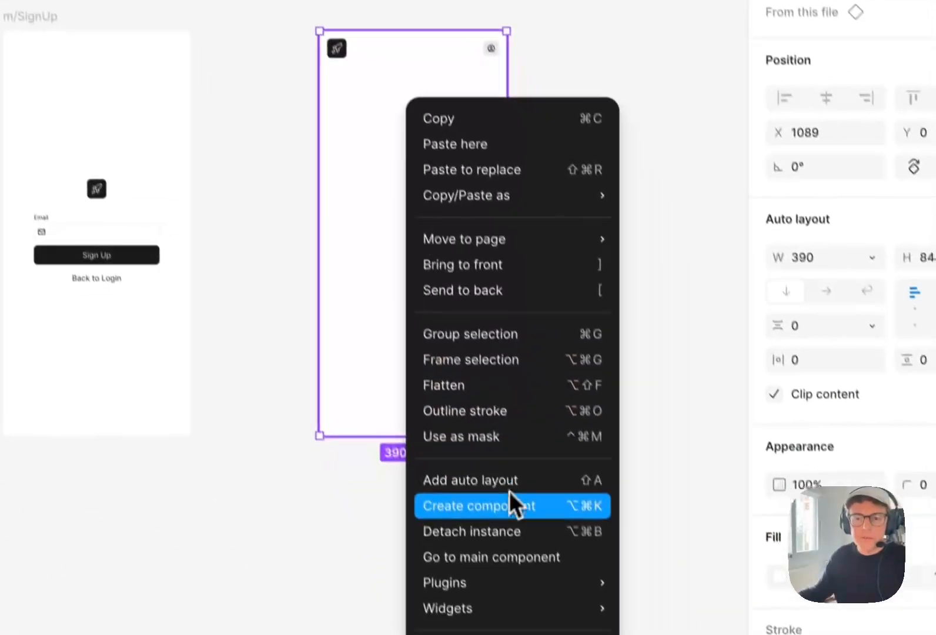
click(496, 342)
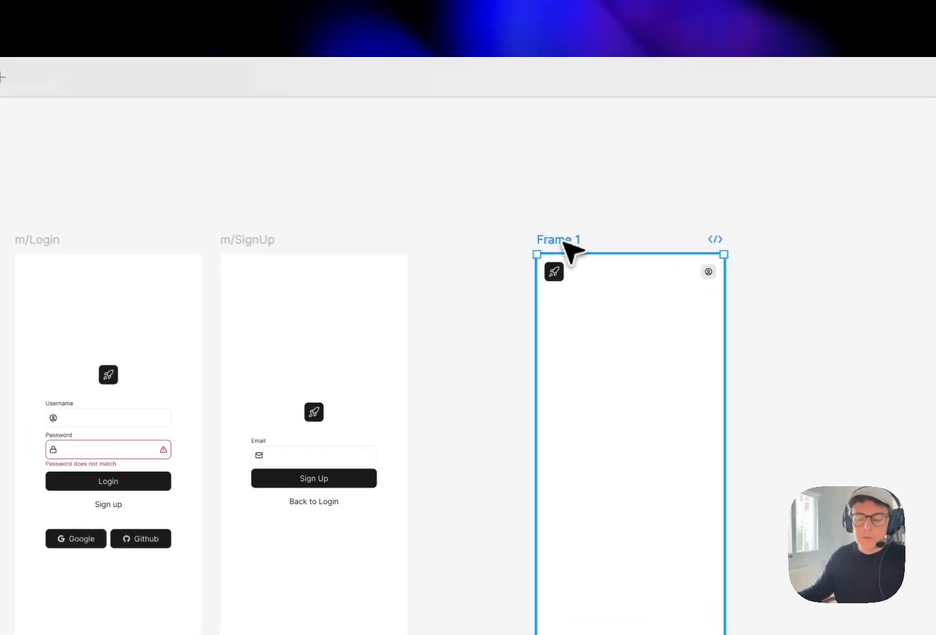
Rename the new frame around the <AppLayout> instance as Home
key(super+r)
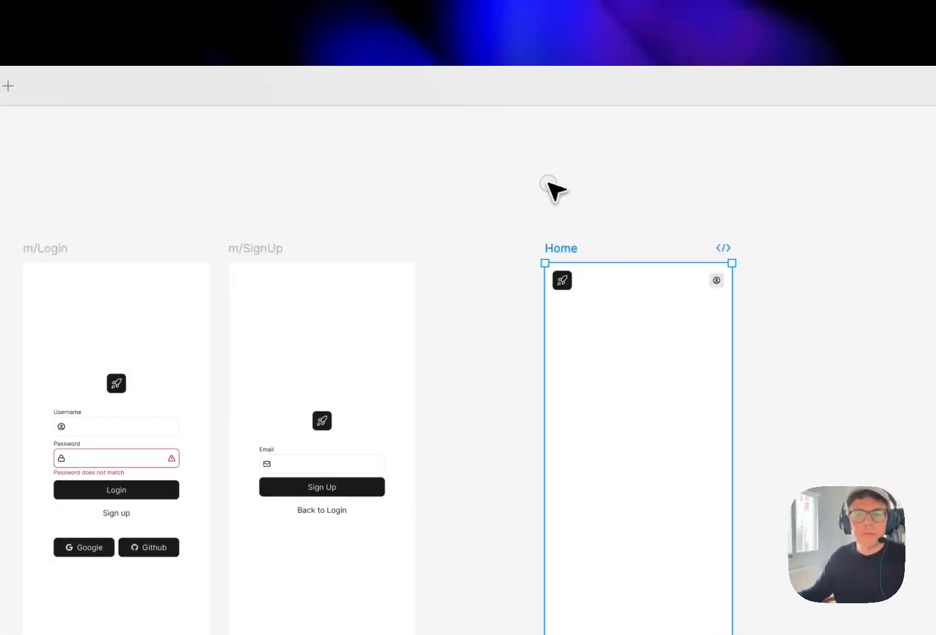
click(548, 183)
drag(593, 197, 564, 199)
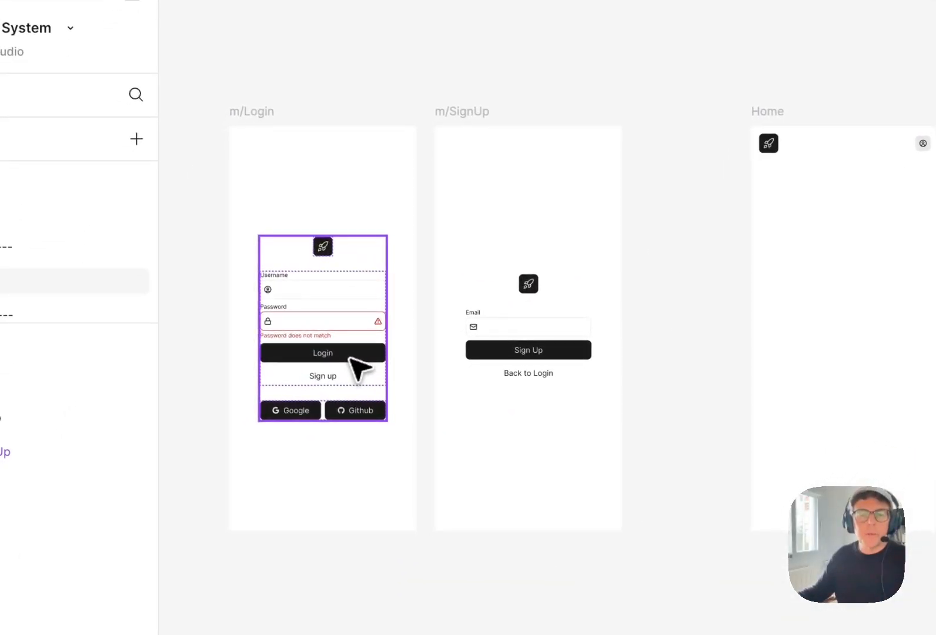
Select the Login button inside the m/Login frame and switch to its prototype interactions
click(347, 357)
double_click(351, 355)
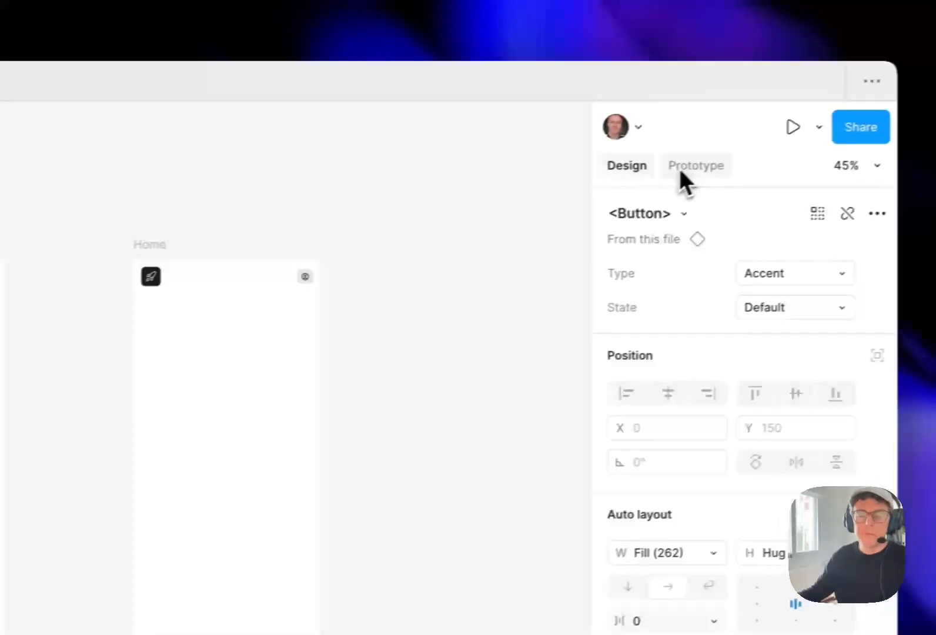
click(692, 167)
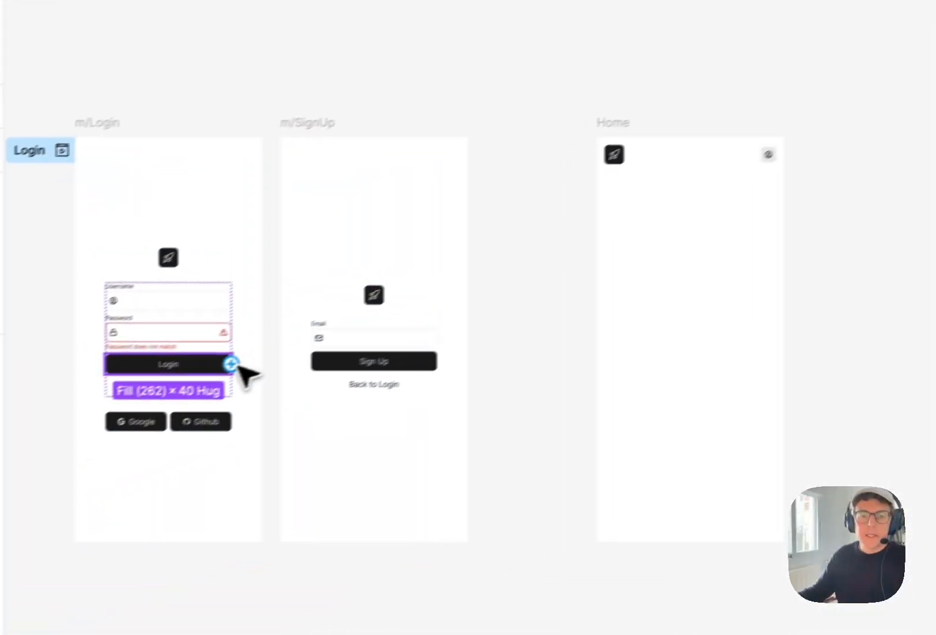
Try to connect the Login button on m/Login to the Home frame
drag(264, 349, 637, 348)
key(Escape)
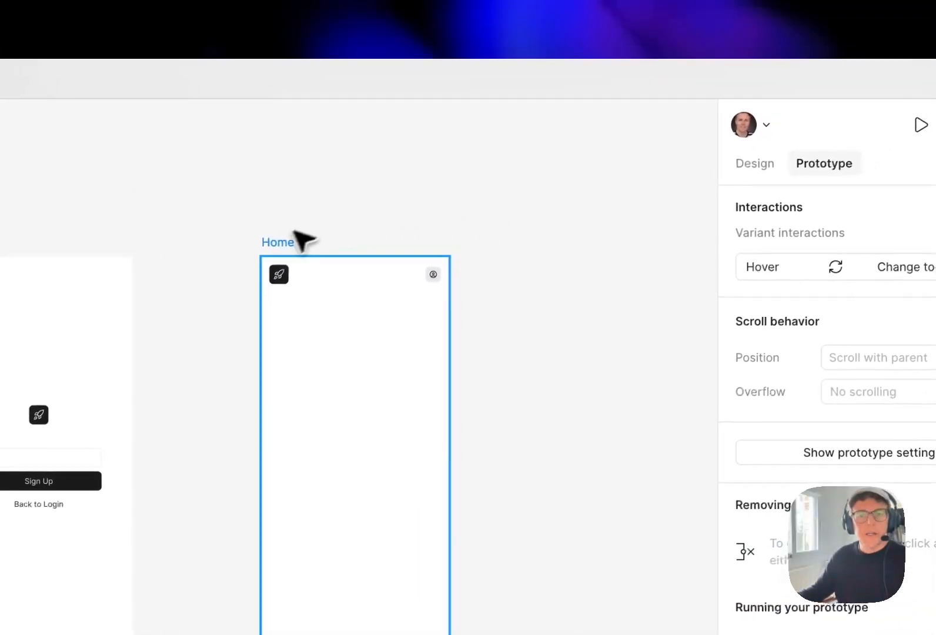
click(488, 320)
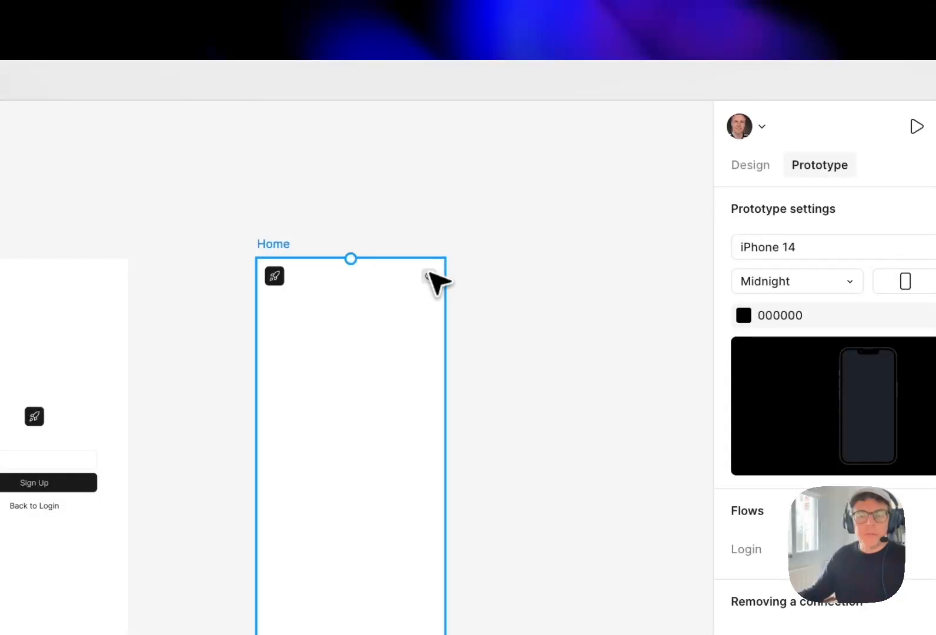
drag(518, 260, 518, 231)
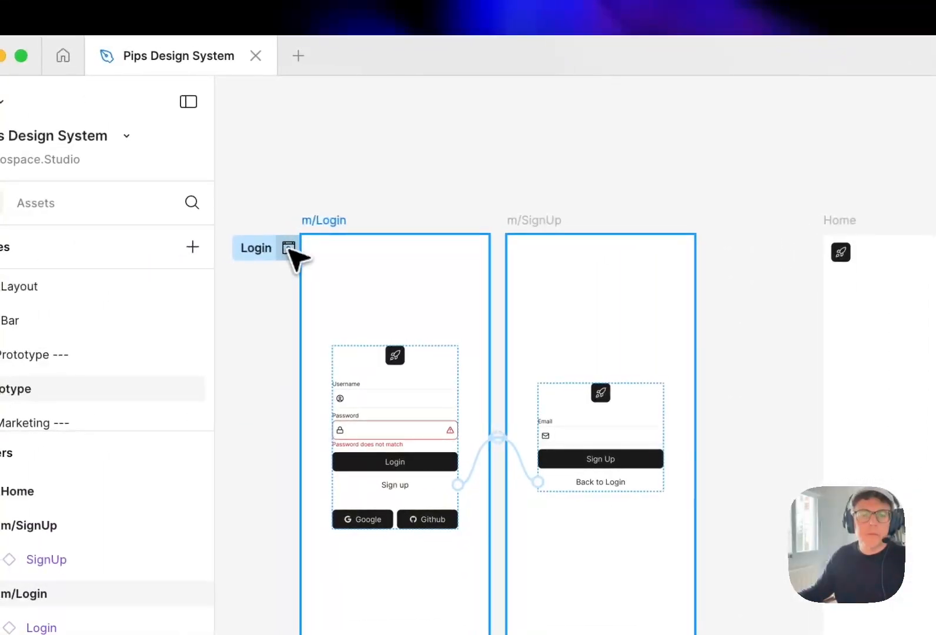
Replace the Login button's Hover interaction with an On tap interaction that navigates to Home with a Dissolve animation
click(444, 473)
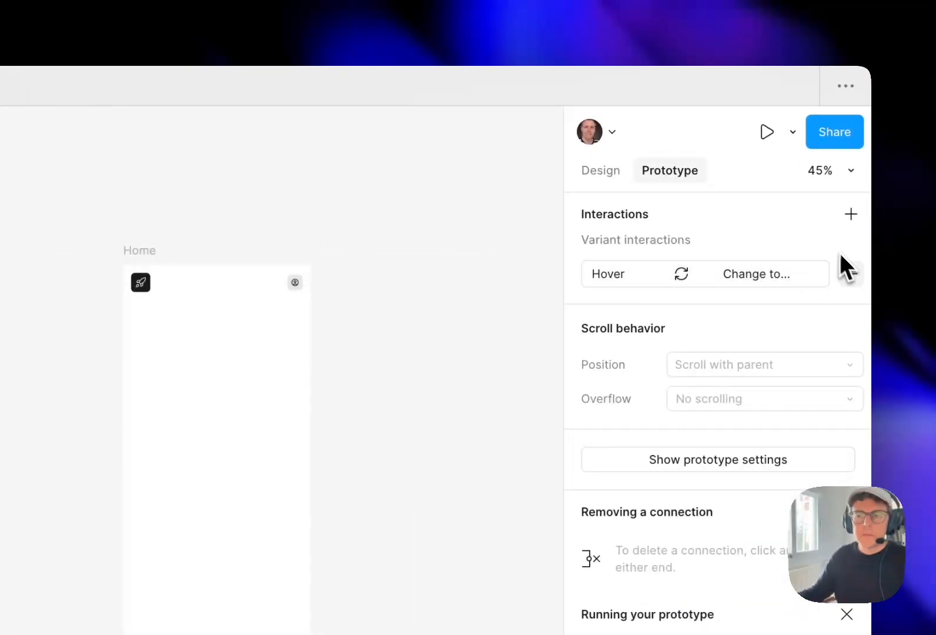
click(850, 272)
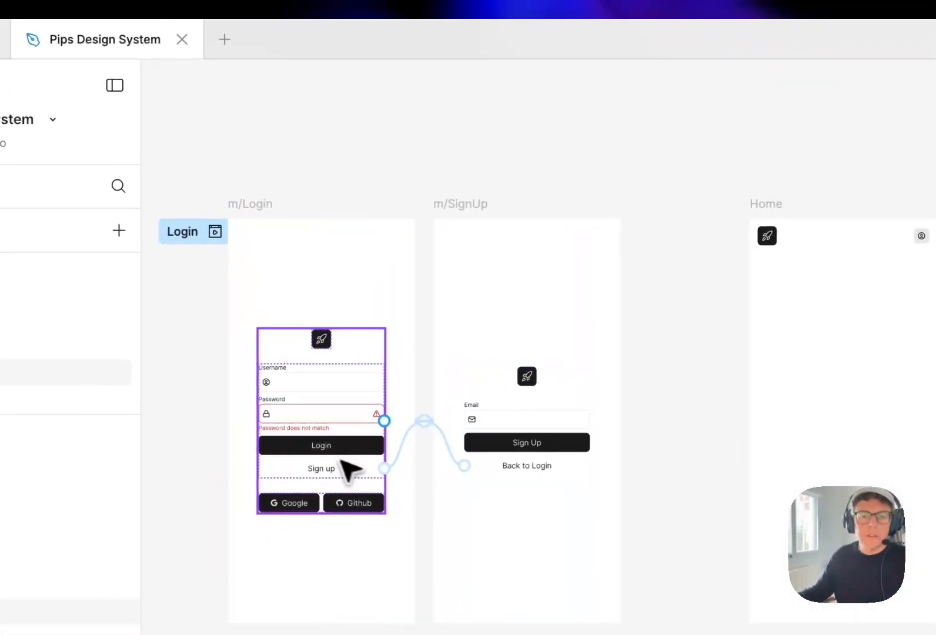
click(354, 451)
click(353, 452)
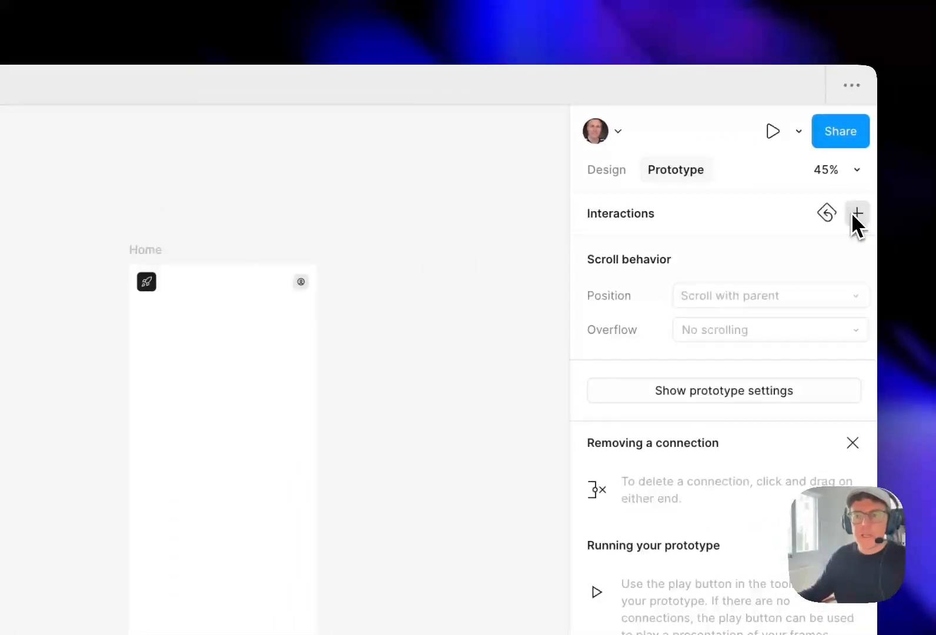
click(852, 213)
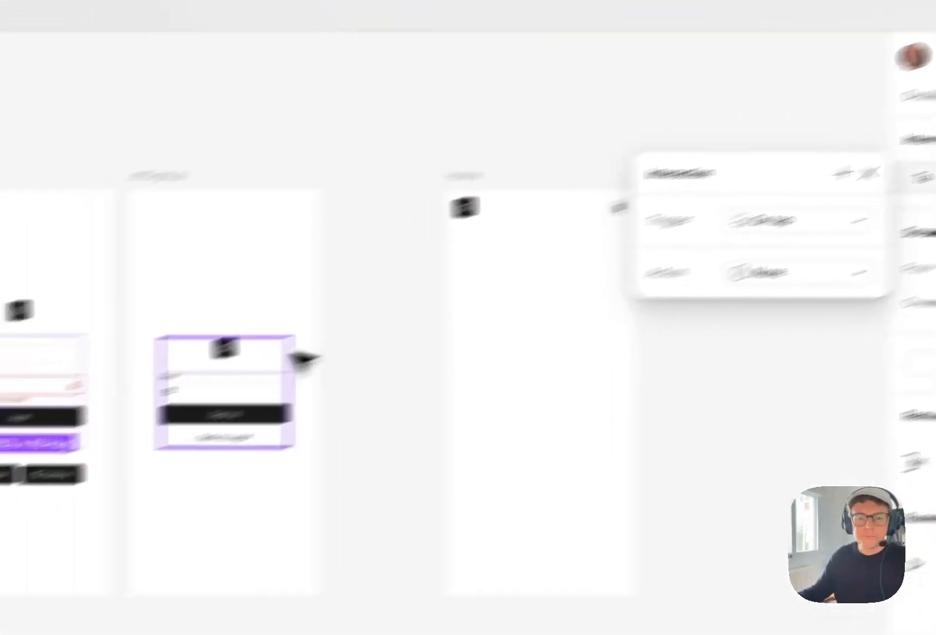
drag(87, 417, 662, 335)
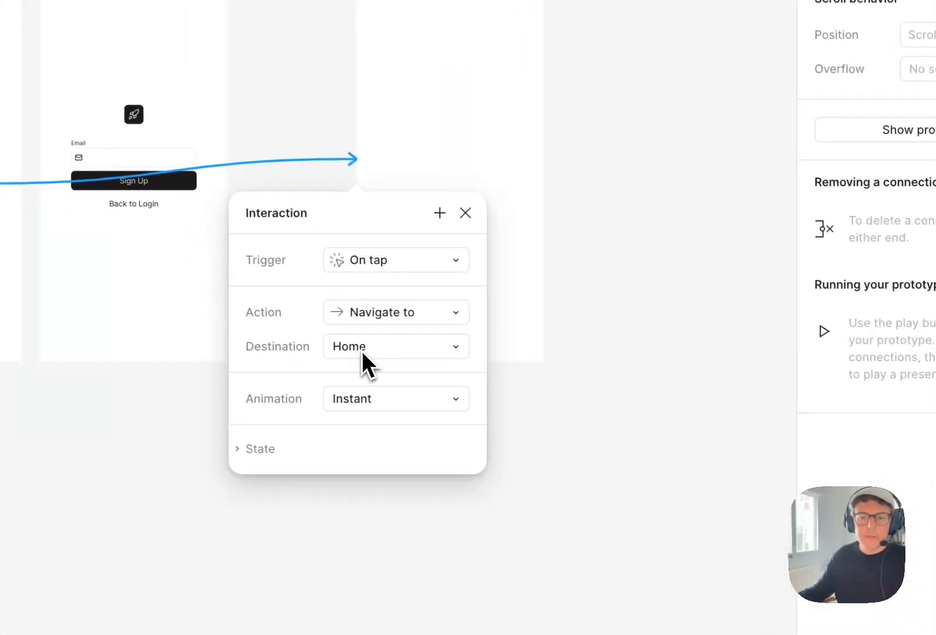
click(402, 406)
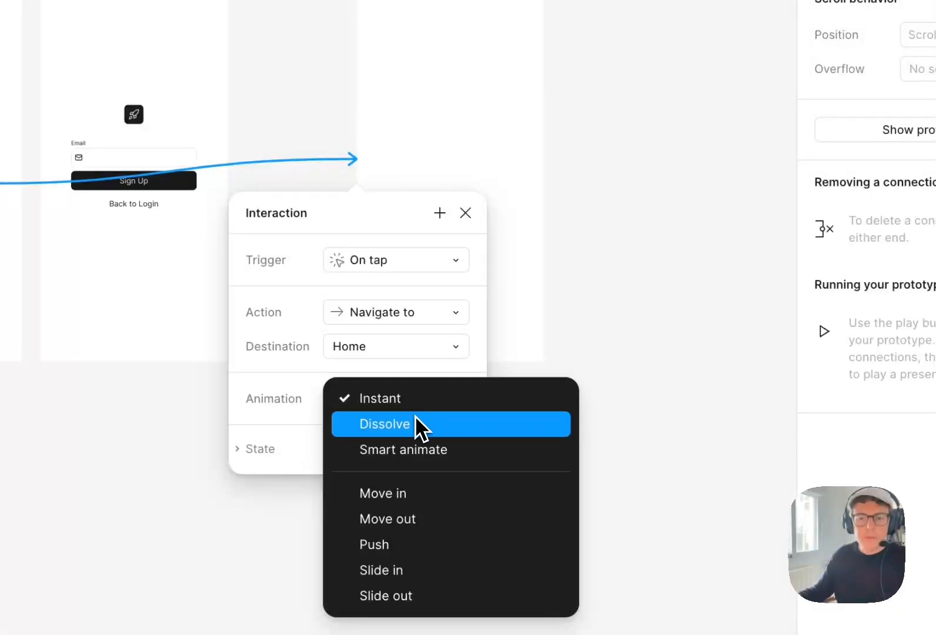
click(415, 424)
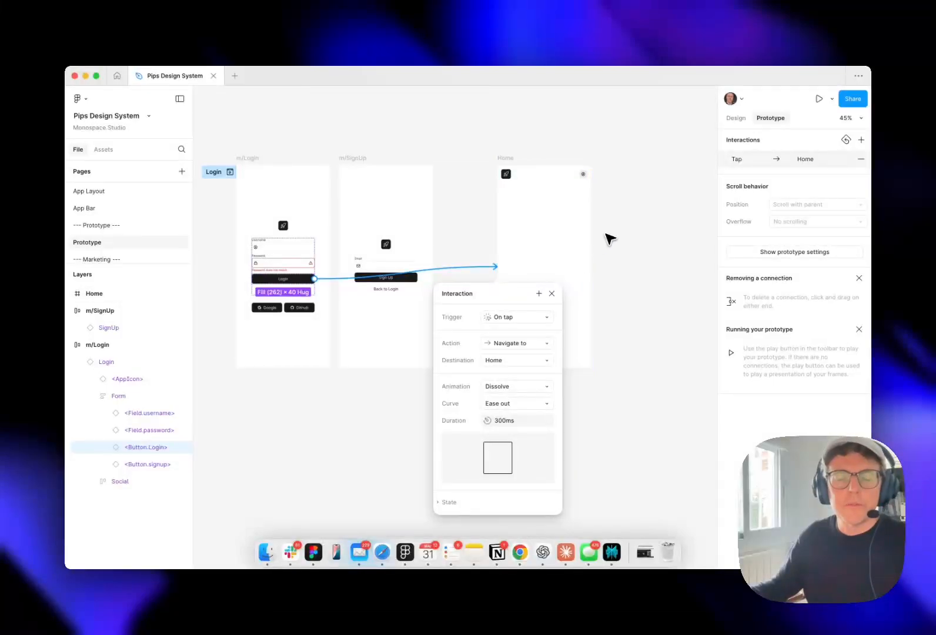
click(607, 235)
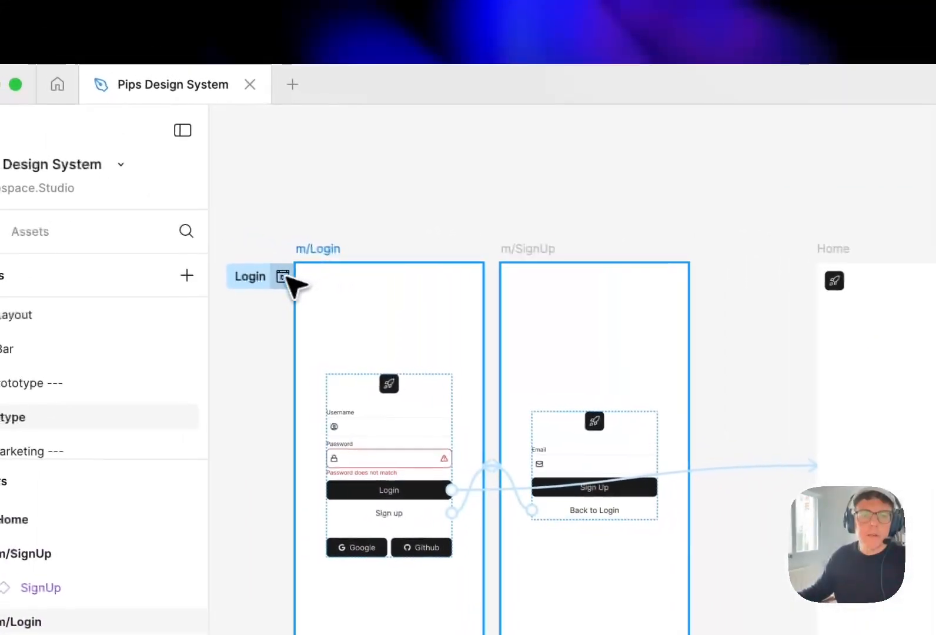
Preview the Login flow and test the Login button in the phone preview
click(294, 279)
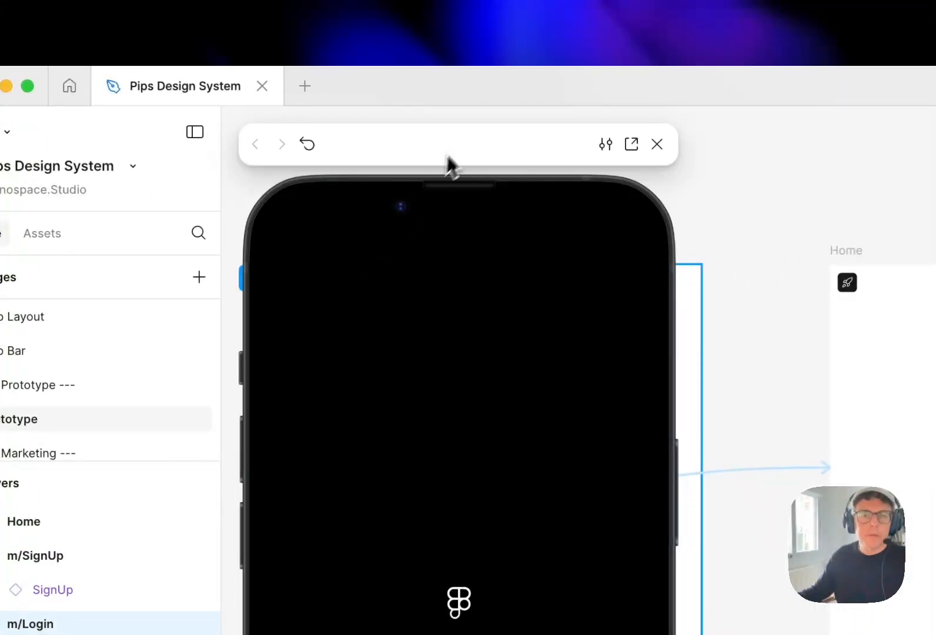
drag(462, 143, 500, 101)
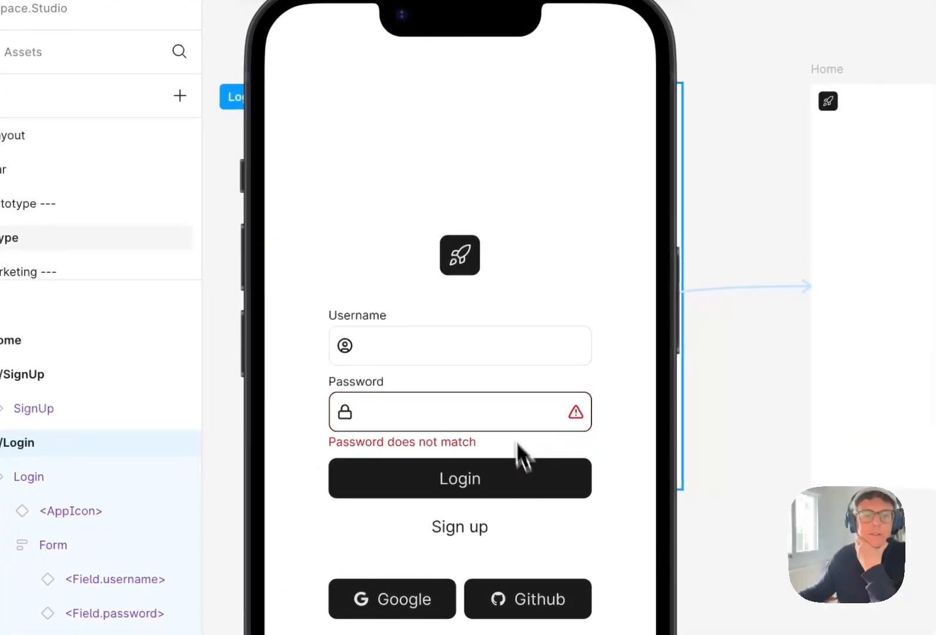
click(511, 477)
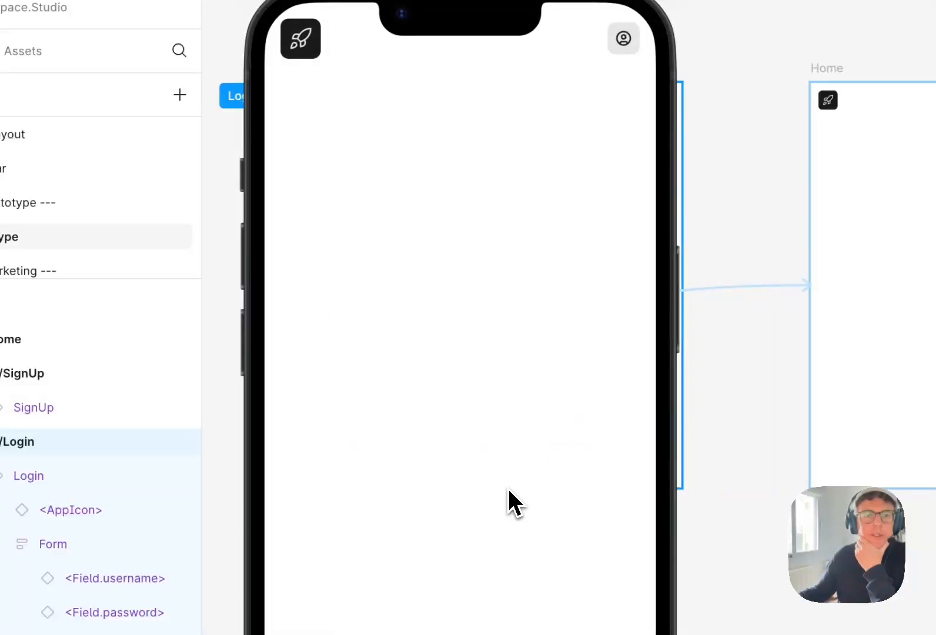